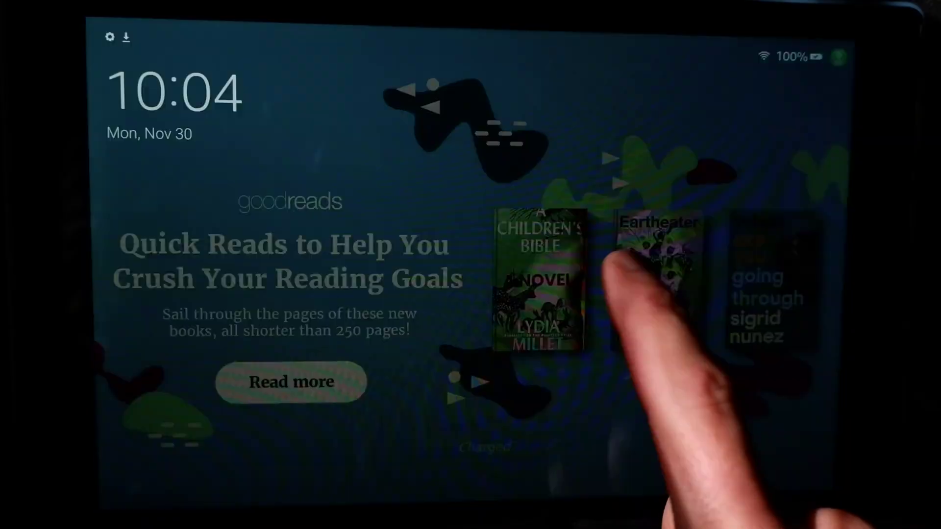
Unlock the tablet and open Fire OS Settings.
left_click_drag(618, 260, 619, 98)
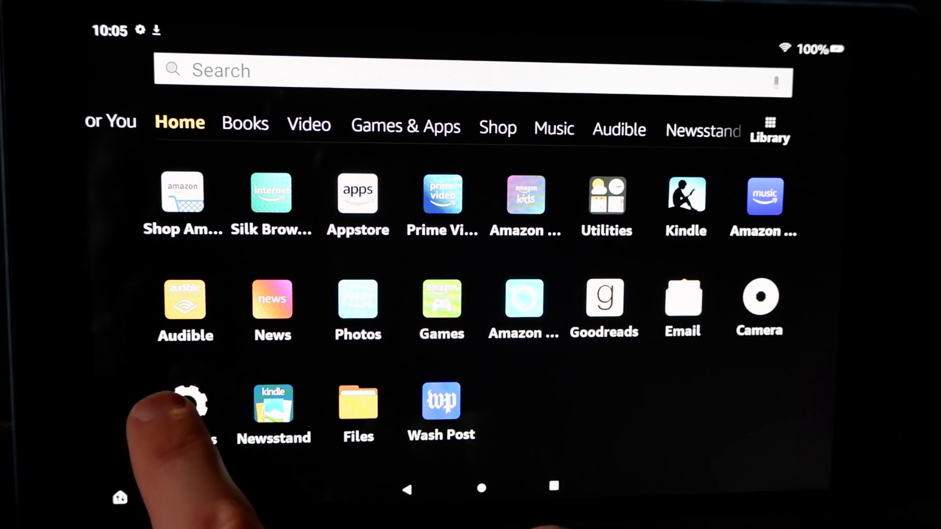
left_click(187, 406)
left_click(187, 406)
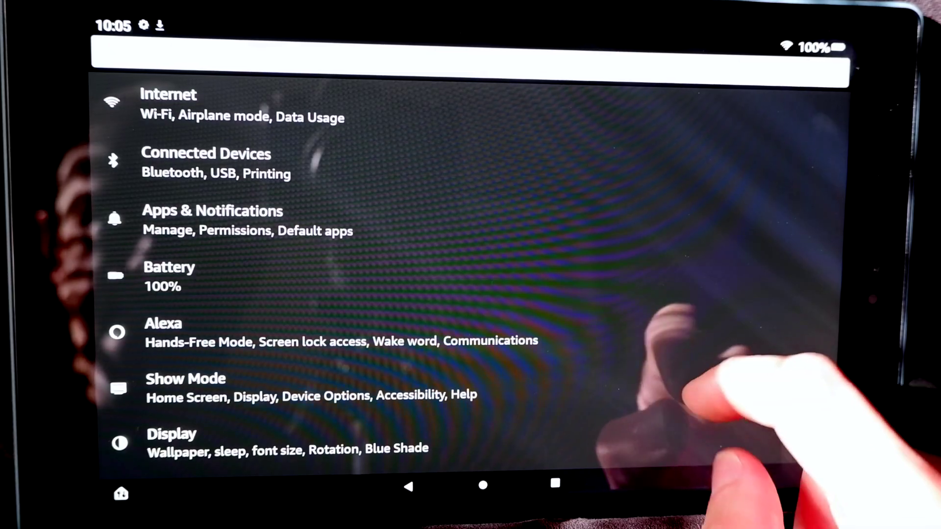
left_click_drag(693, 343, 686, 211)
left_click_drag(692, 274, 735, 176)
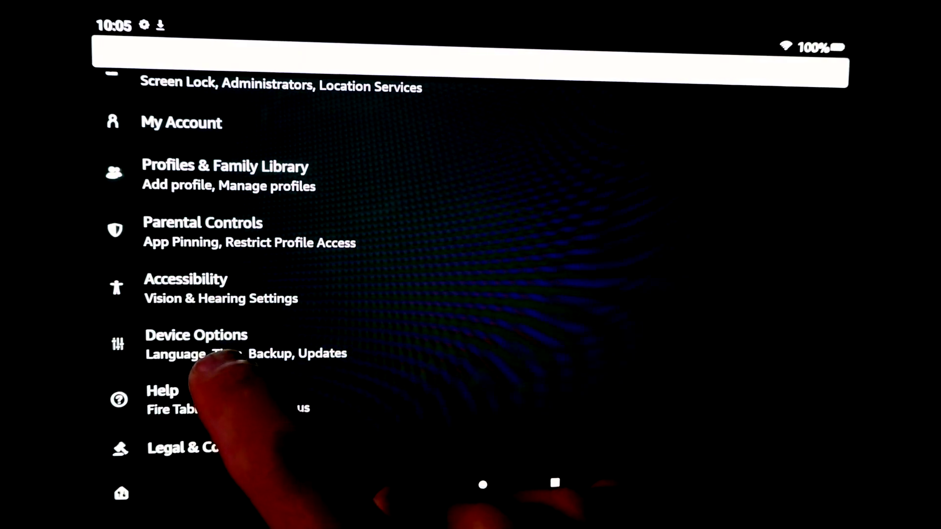
In Device Options > About Fire Tablet, tap Serial Number repeatedly to unlock developer settings.
left_click(240, 355)
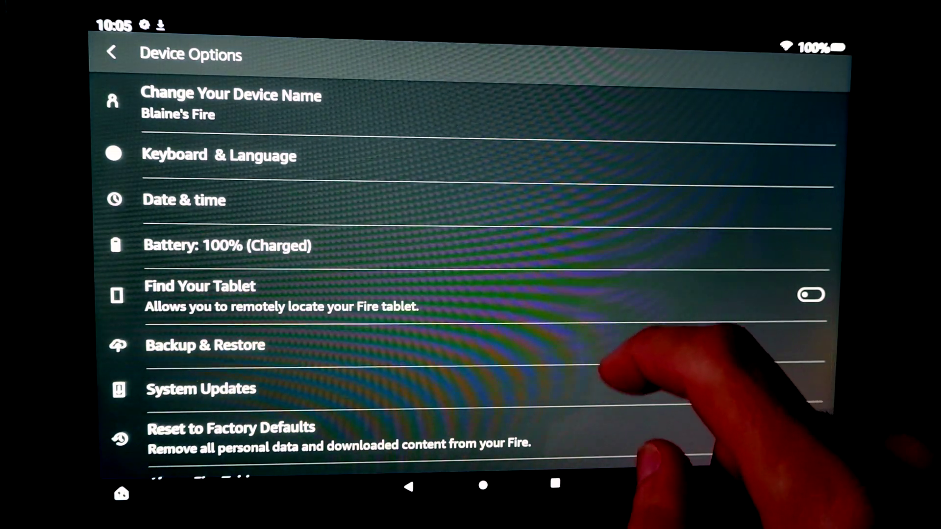
scroll(632, 318, "down", 3)
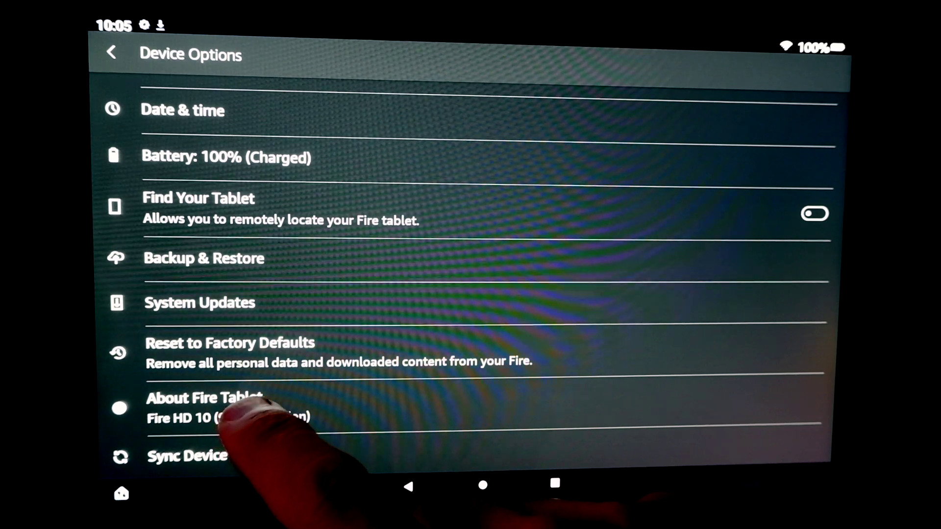
left_click(260, 409)
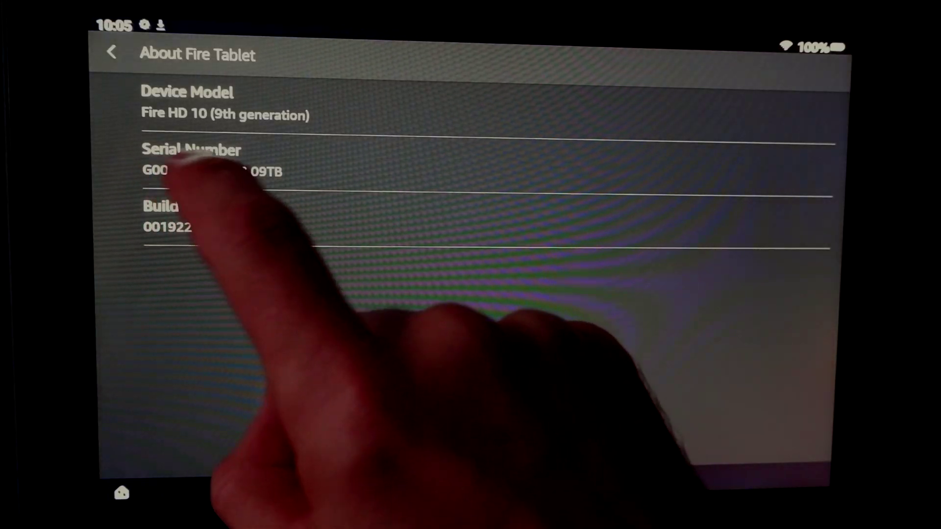
left_click(210, 167)
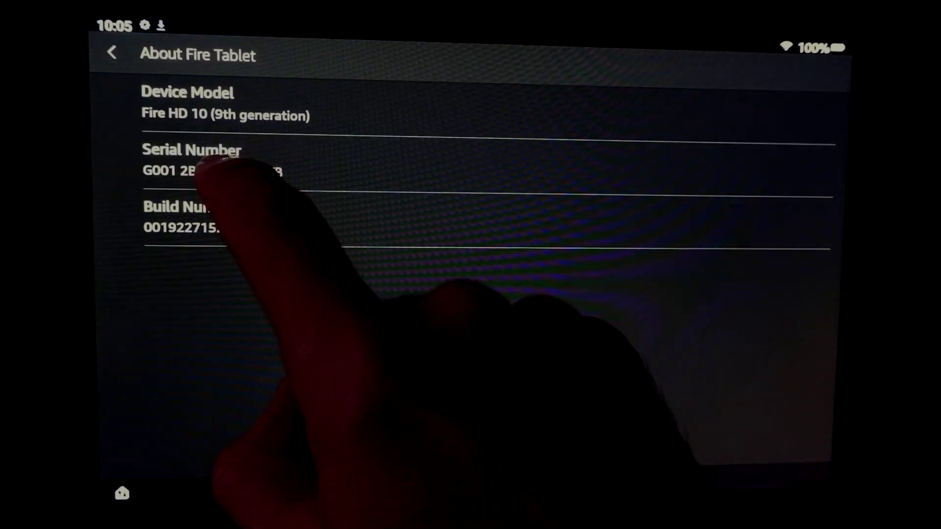
left_click(210, 168)
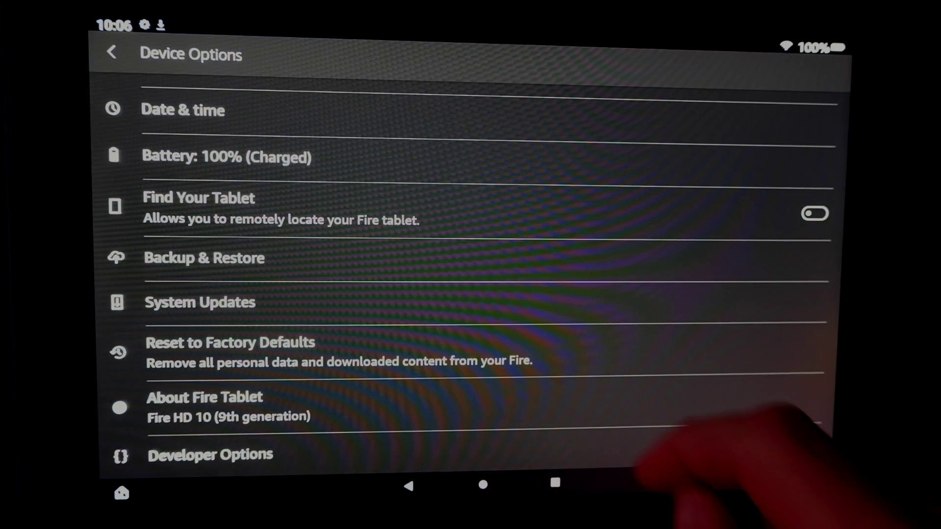
Open Developer Options, switch it On and allow development settings with OK.
scroll(637, 367, "down", 2)
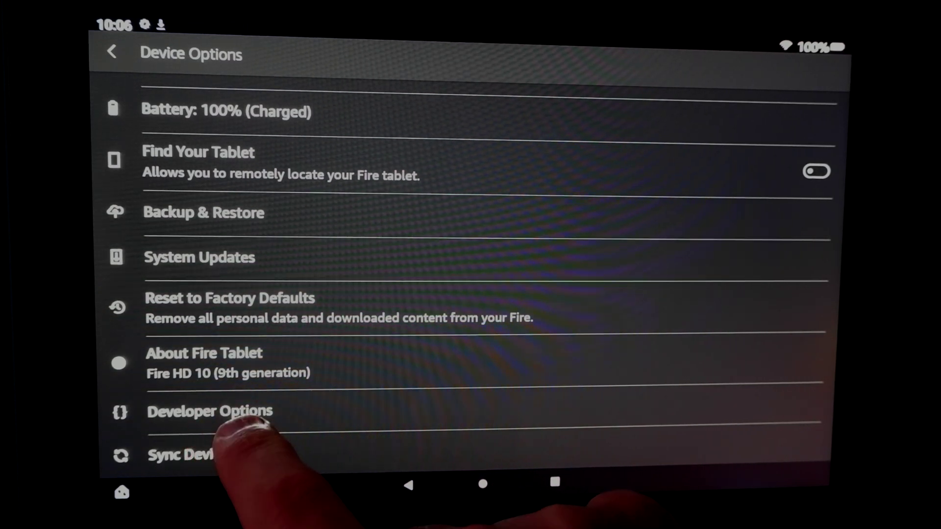
left_click(255, 427)
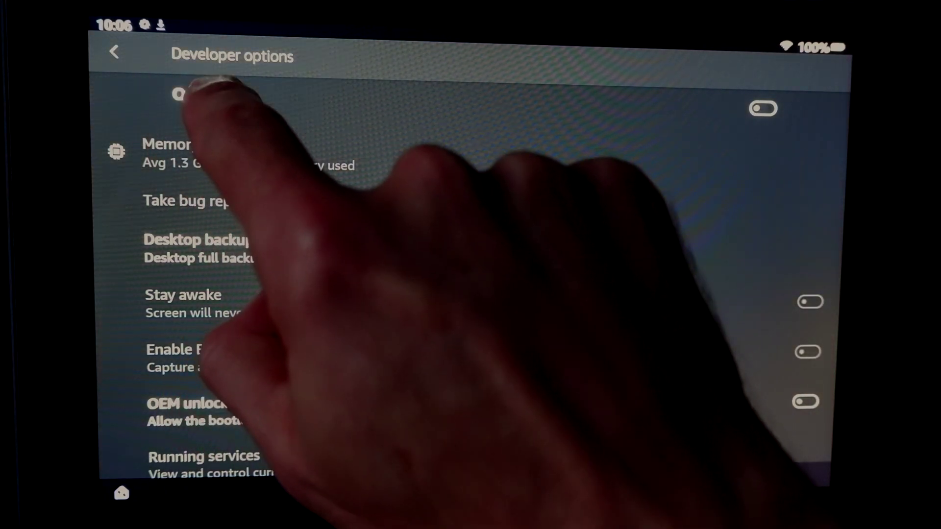
left_click(183, 95)
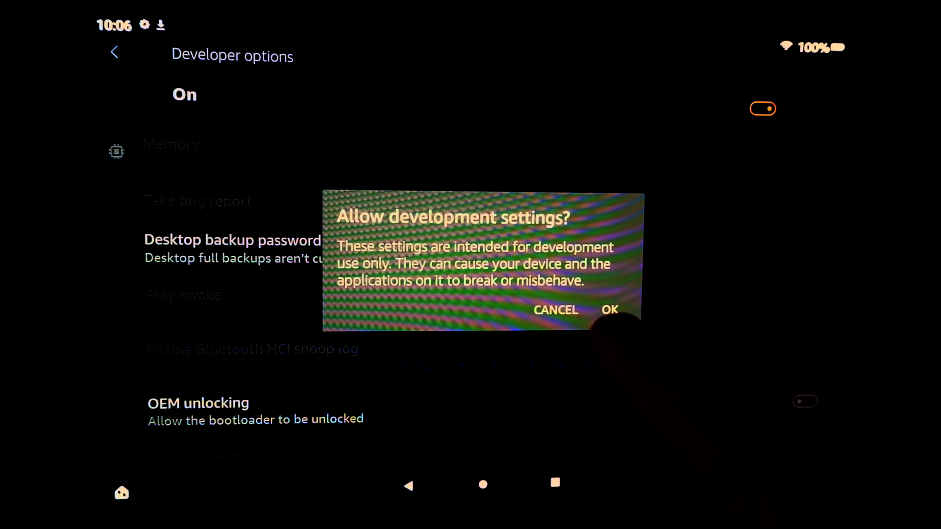
left_click(609, 310)
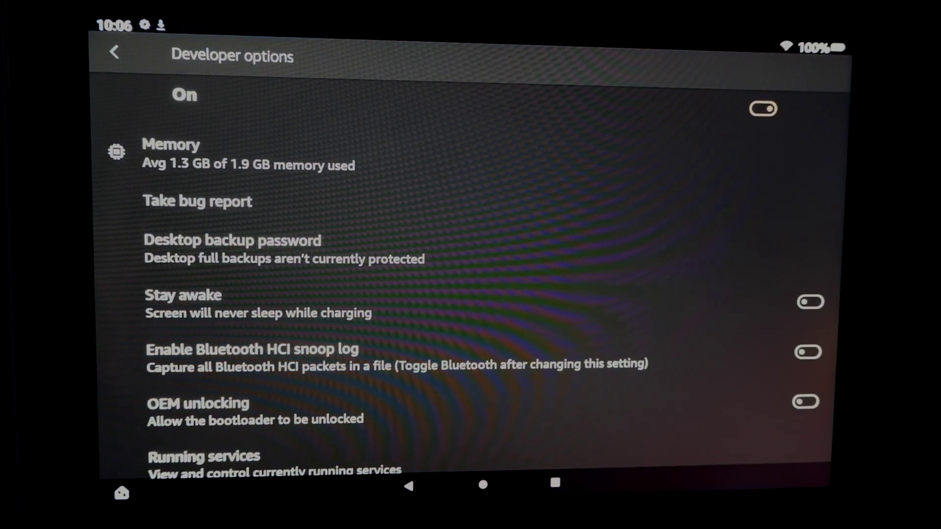
Enable USB debugging in the Debugging section.
scroll(696, 343, "down", 3)
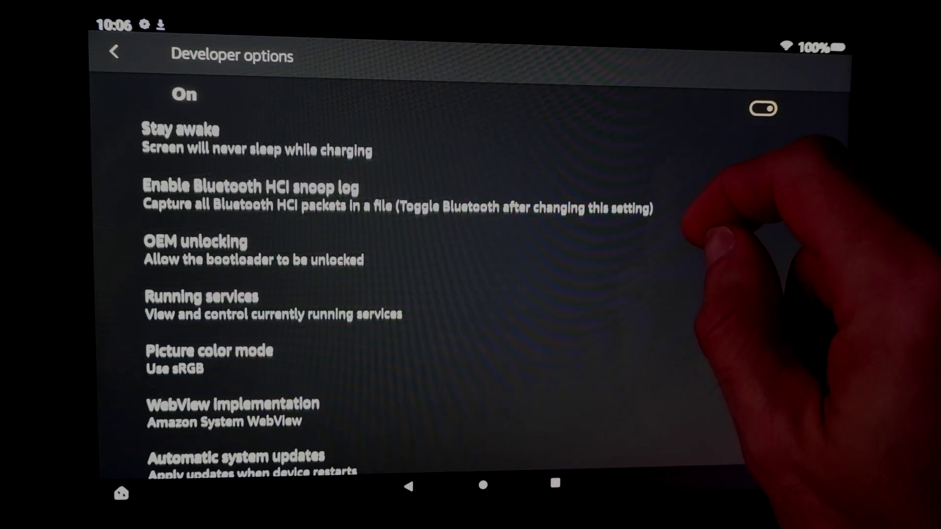
scroll(686, 294, "down", 5)
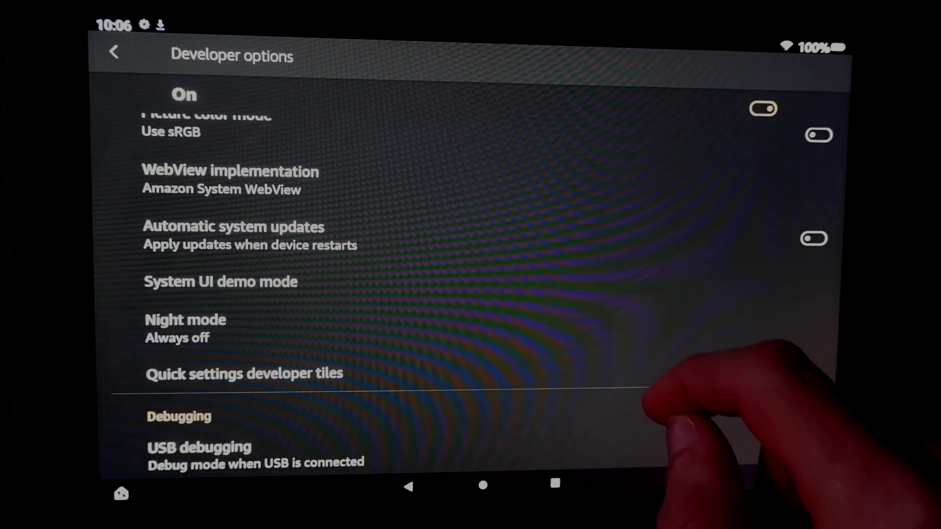
scroll(686, 367, "down", 5)
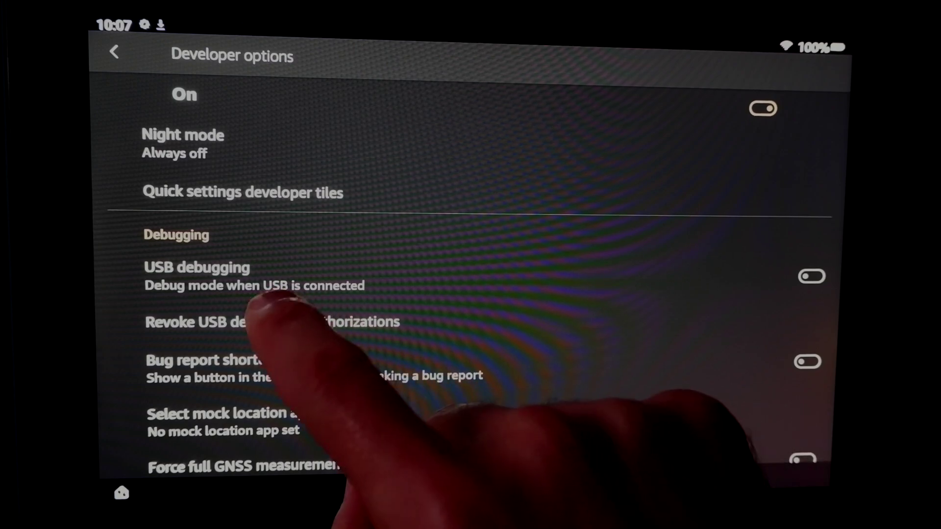
left_click(281, 274)
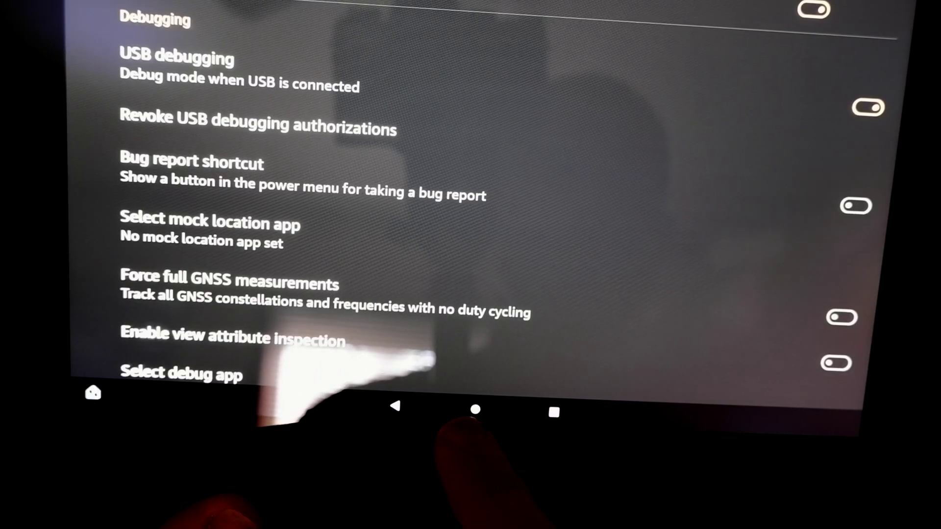
Go home, silence the low-power charger warning with Don't Remind Me, and check the USB debugging notification.
left_click(474, 409)
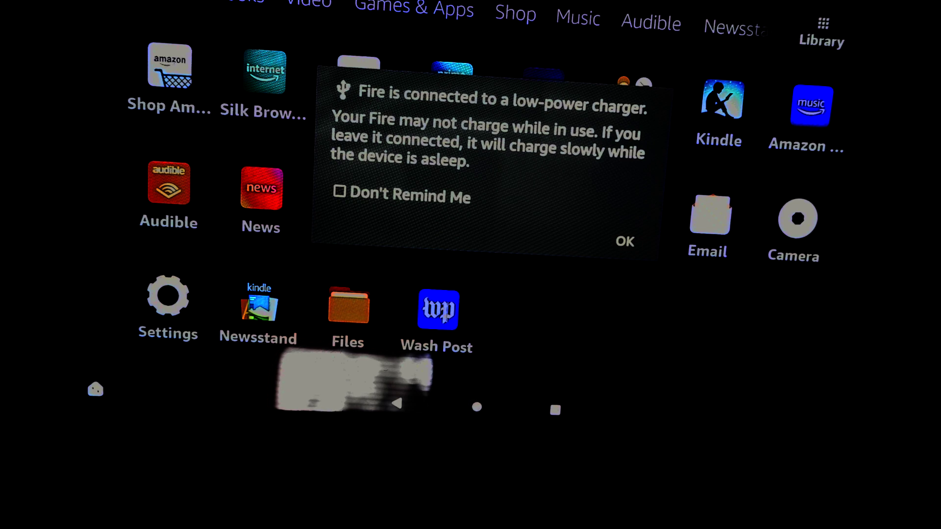
left_click(339, 191)
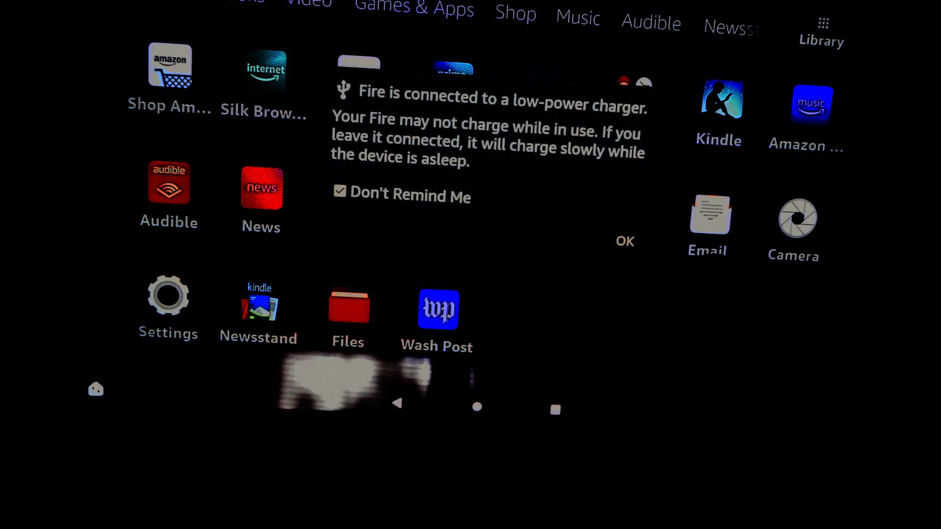
left_click(626, 240)
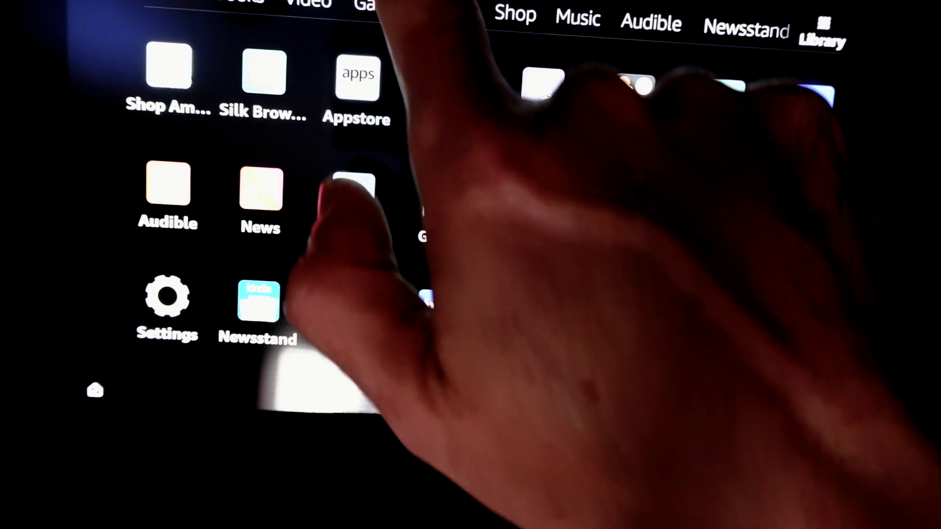
left_click_drag(392, 4, 382, 236)
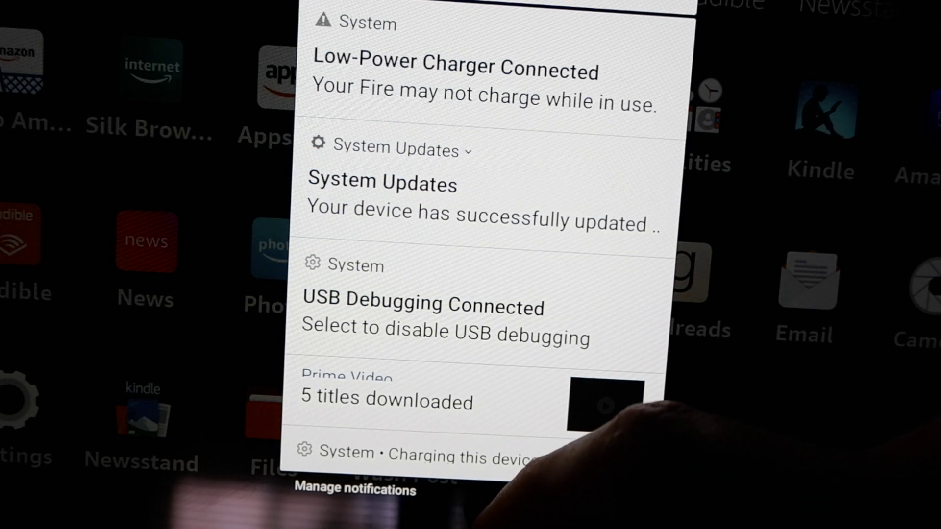
left_click(637, 421)
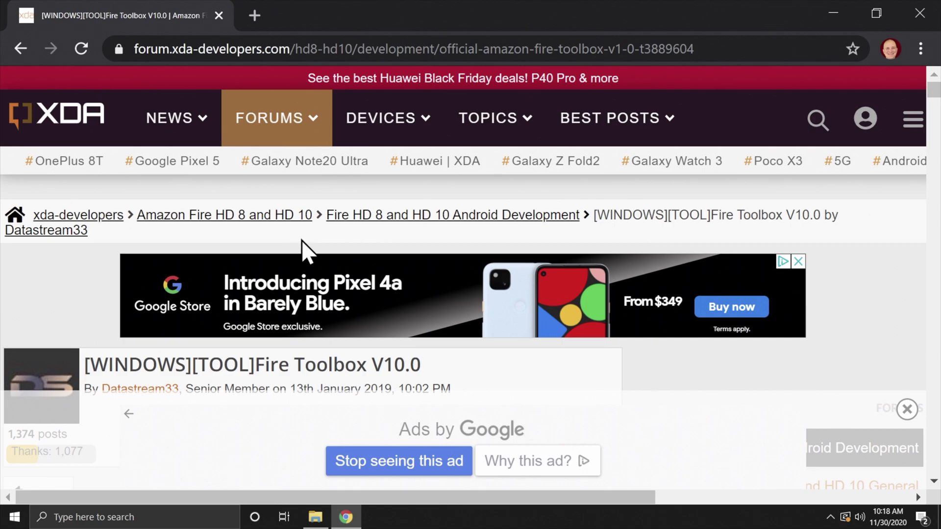
Scroll to the thread's Downloads section and download the Version 10.0 Installer (.exe).
scroll(301, 251, "down", 20)
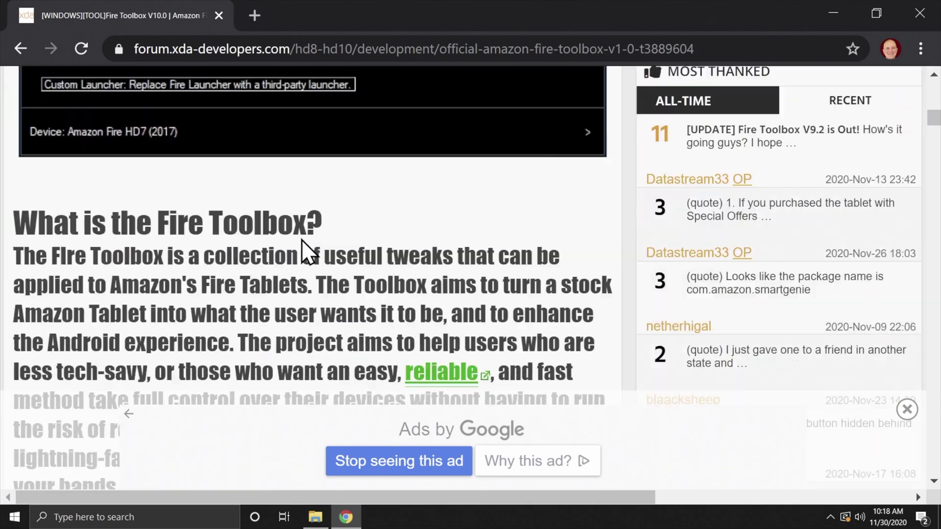
scroll(301, 237, "down", 20)
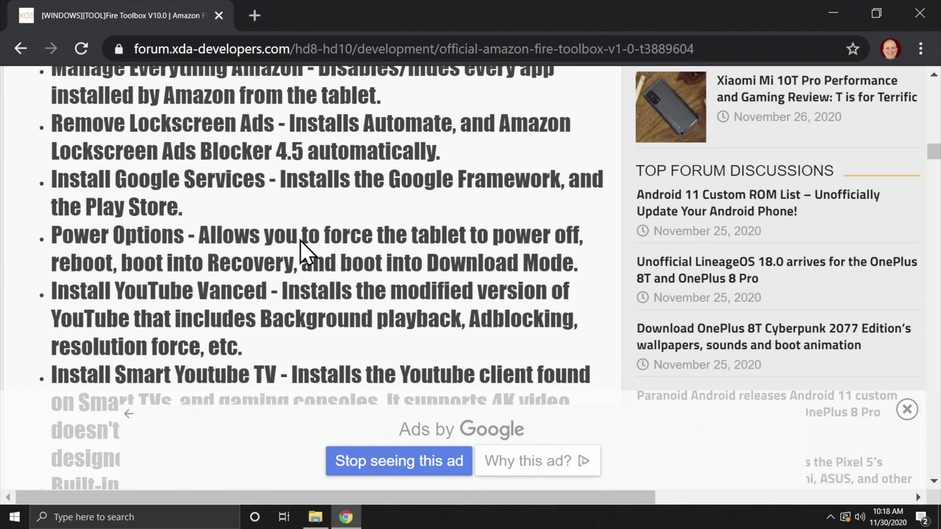
scroll(300, 239, "down", 20)
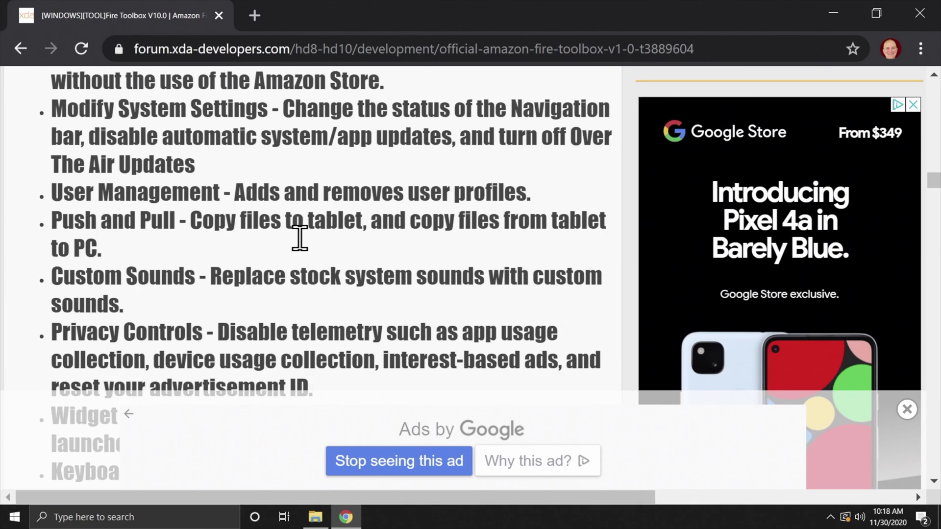
scroll(300, 239, "down", 5)
scroll(300, 239, "down", 2)
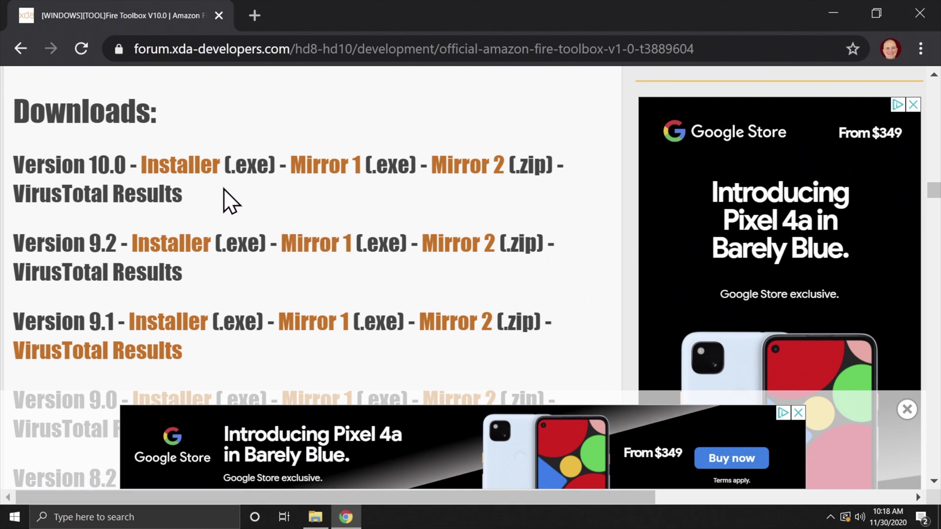
left_click(196, 169)
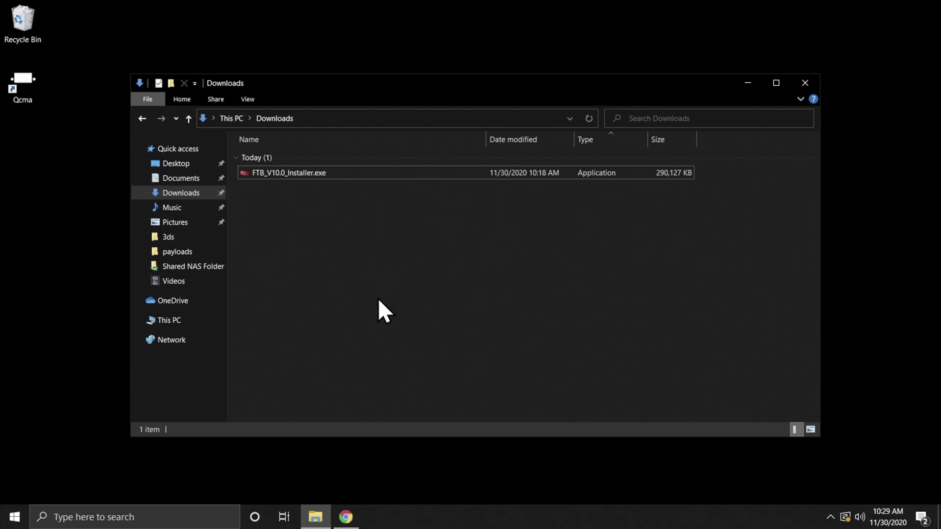
Run FTB_V10.0_Installer.exe, allowing it past the unrecognized-app warning with Run anyway.
double_click(267, 172)
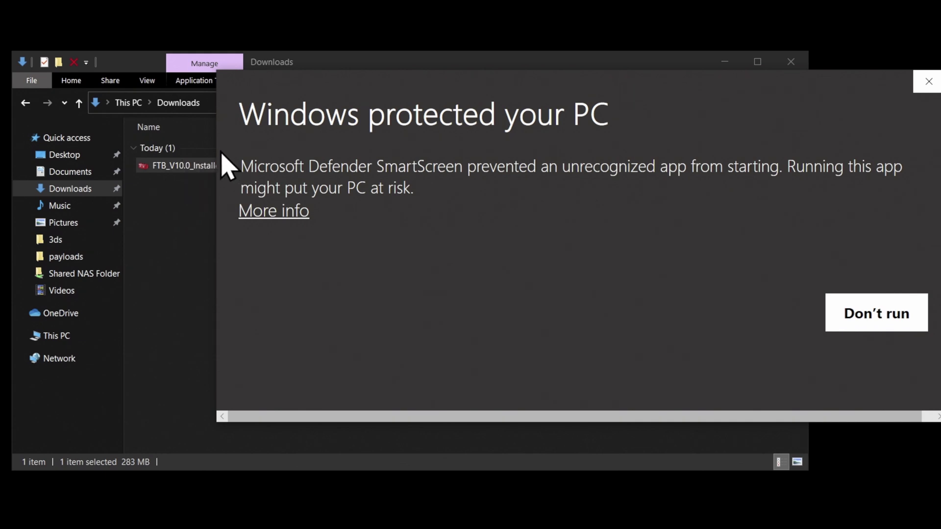
left_click(267, 212)
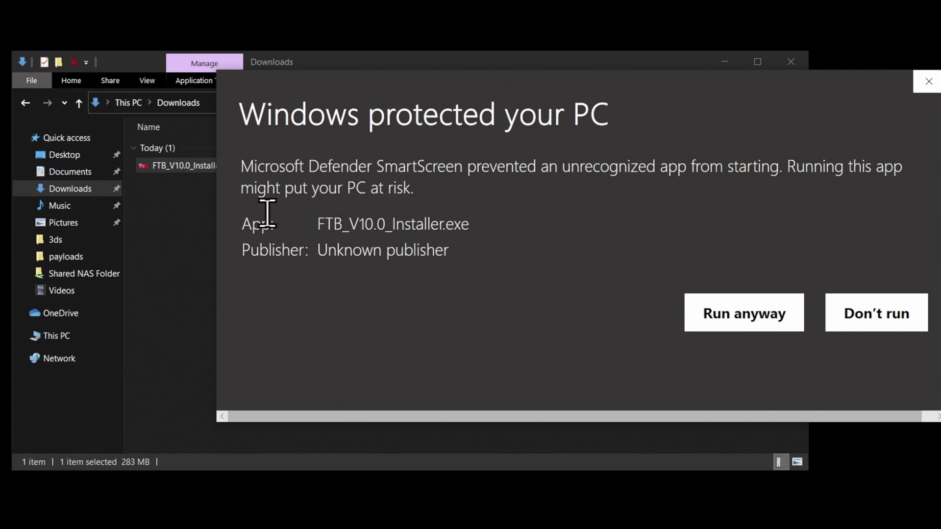
left_click(753, 319)
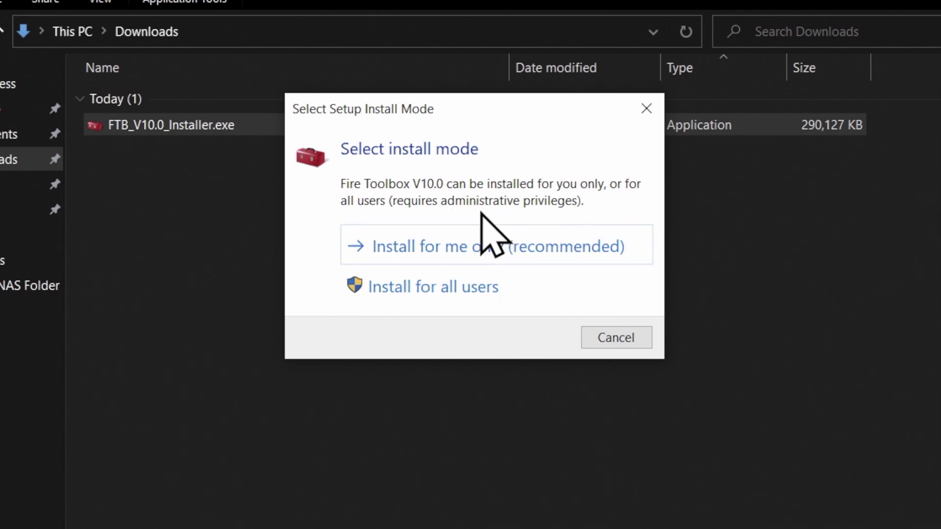
Install Fire Toolbox for the current user only with a desktop shortcut, then launch it.
left_click(410, 251)
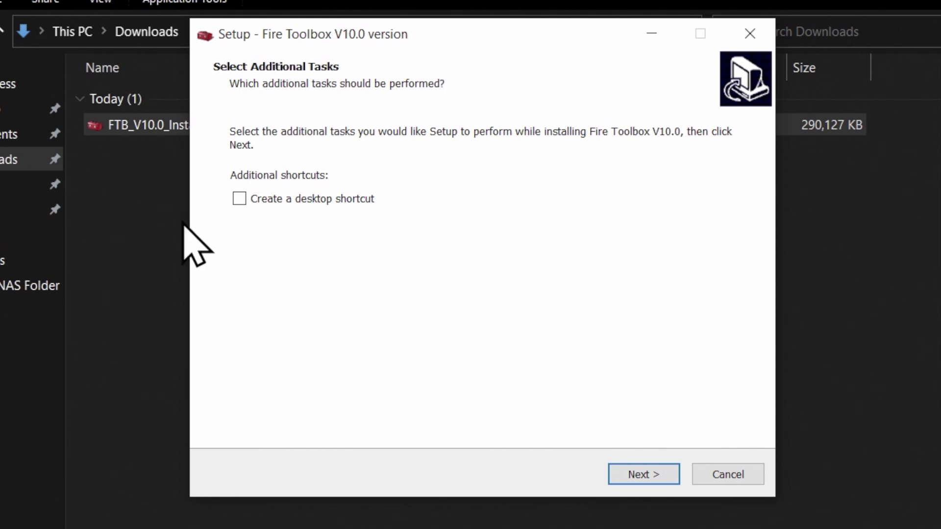
left_click(241, 200)
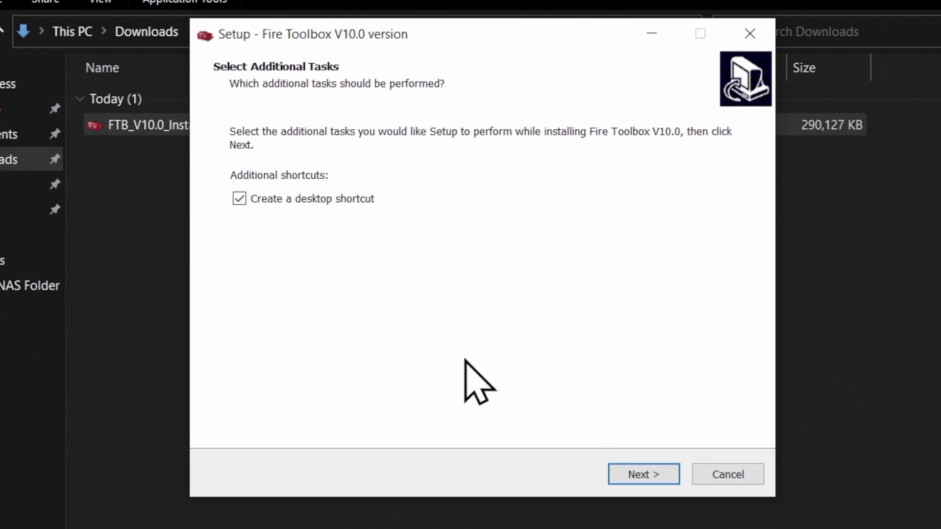
left_click(649, 472)
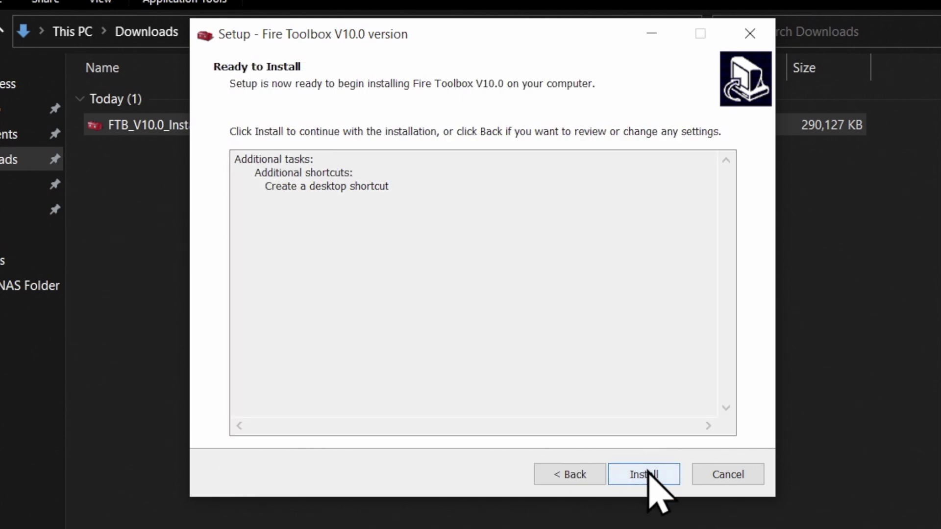
left_click(652, 474)
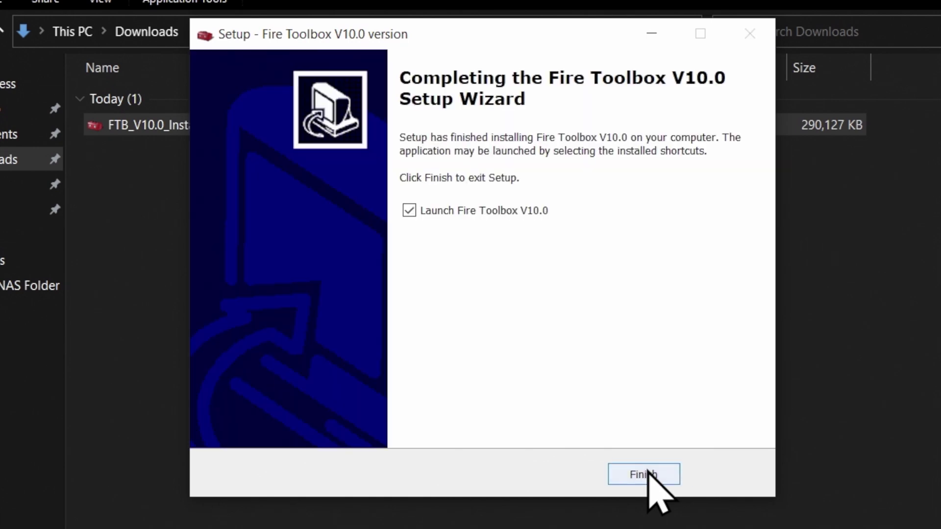
left_click(645, 474)
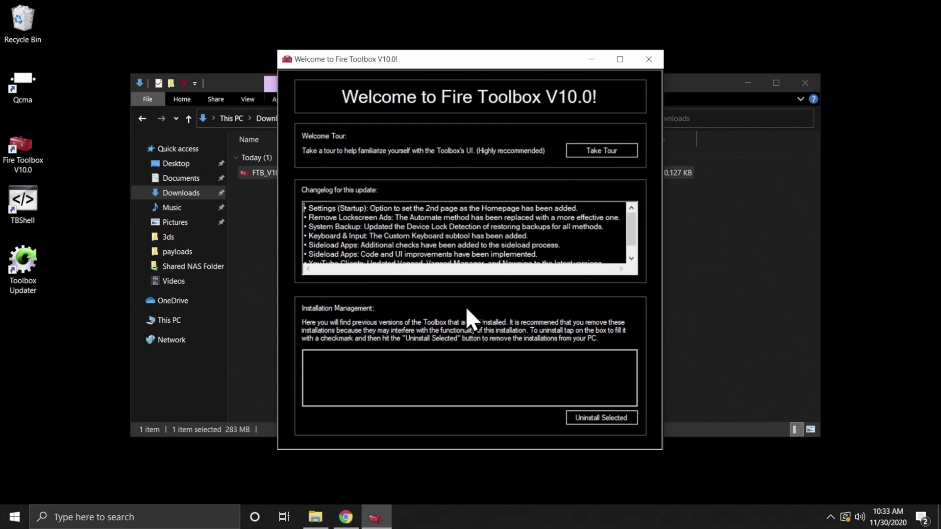
Close the Welcome window and browse Main Menu pages 2 and 3, returning to page 1.
left_click(649, 59)
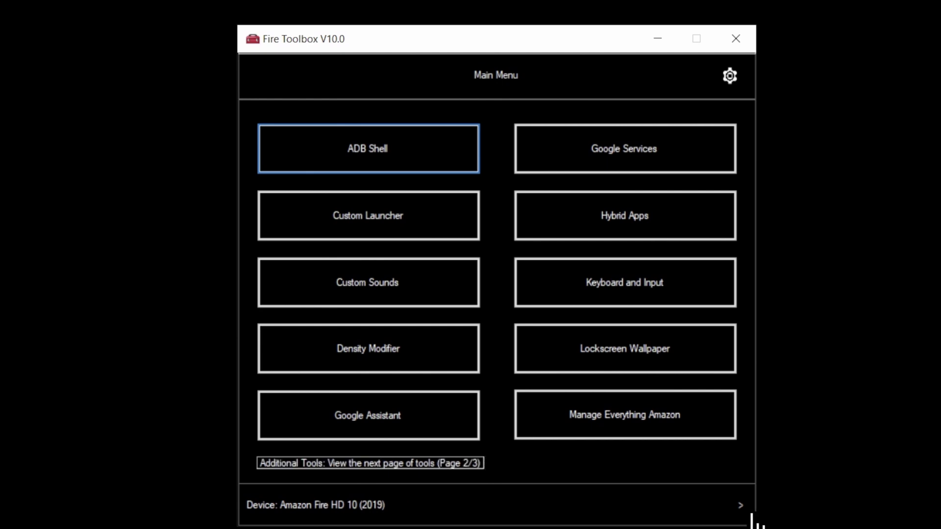
left_click(741, 504)
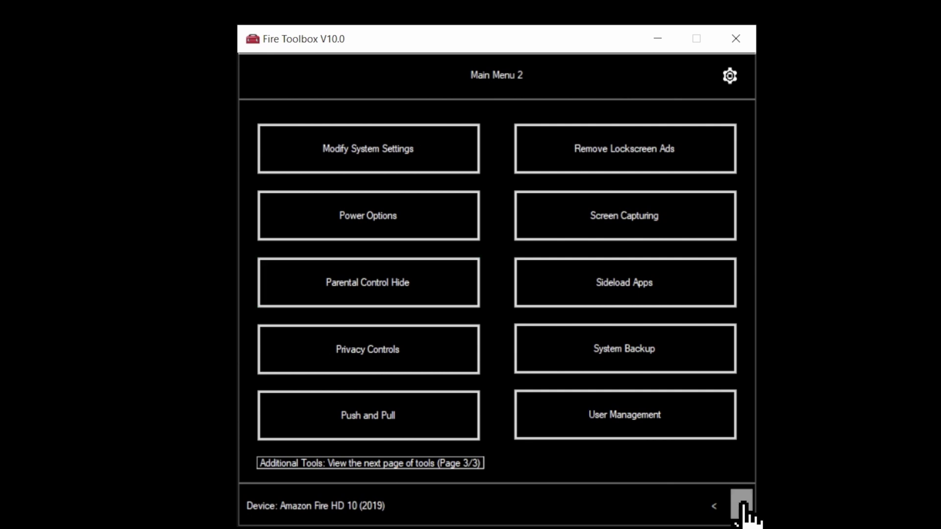
left_click(742, 506)
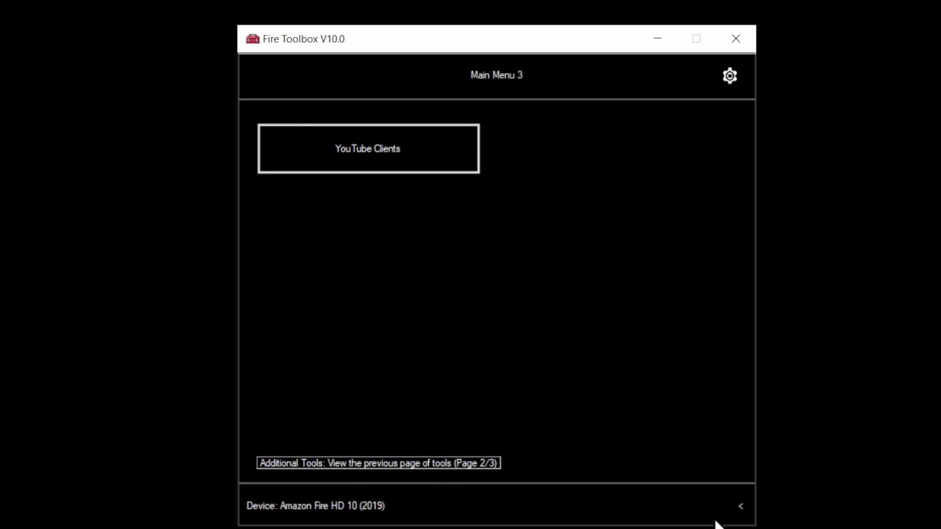
left_click(740, 505)
left_click(713, 507)
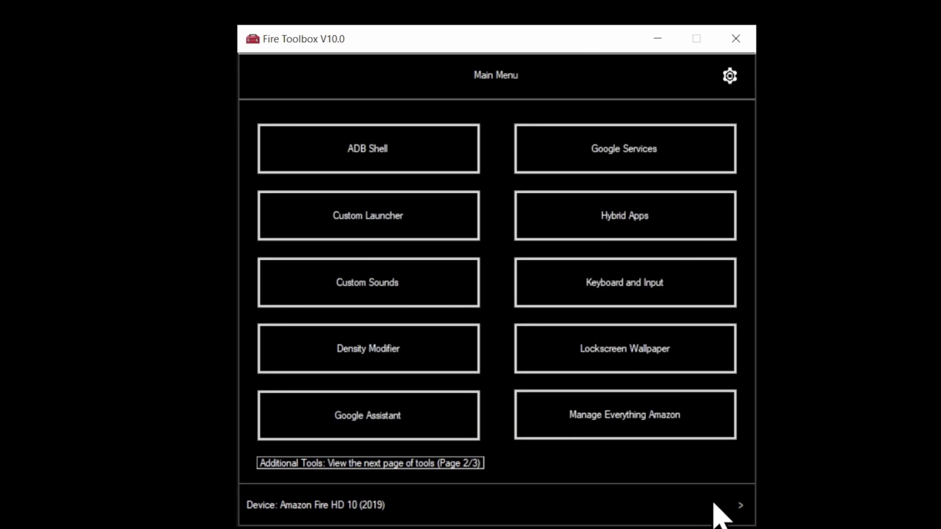
Run Automatic Disable Everything Amazon from Manage Everything Amazon and confirm completion with OK.
left_click(594, 422)
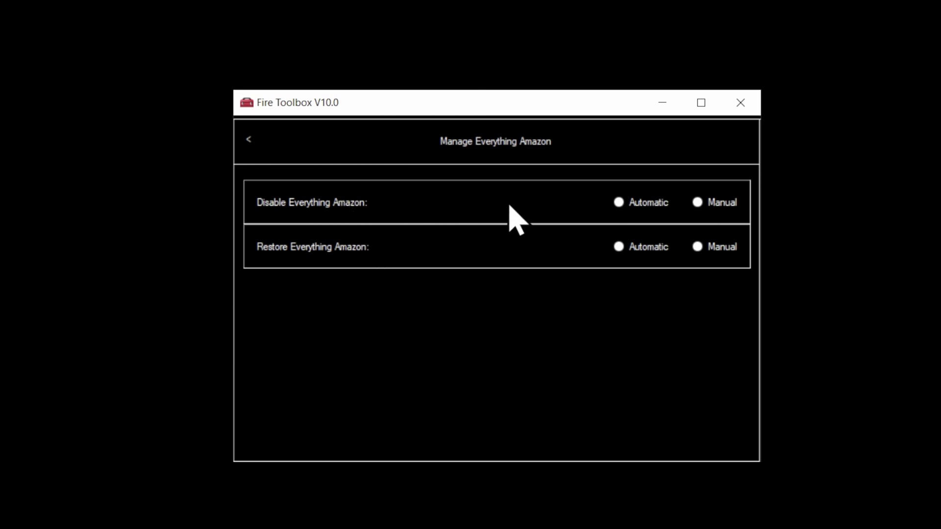
left_click(619, 202)
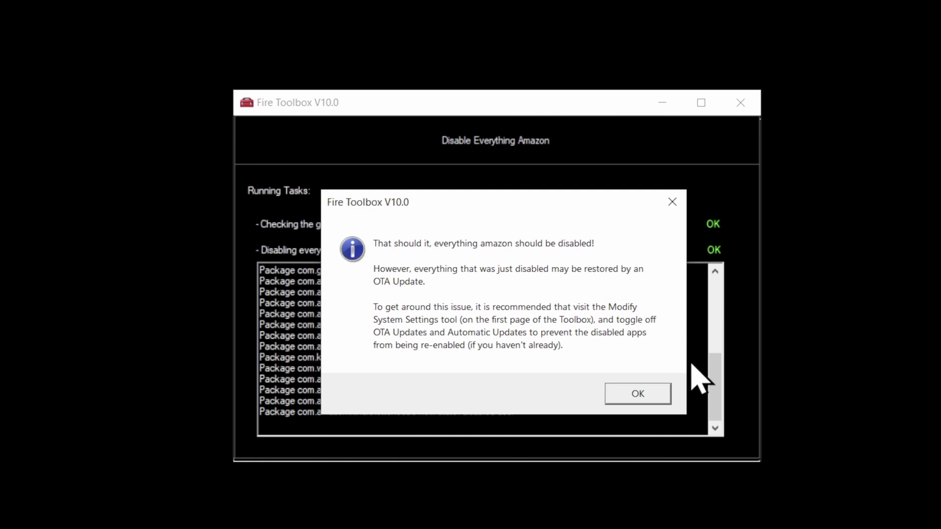
left_click(637, 394)
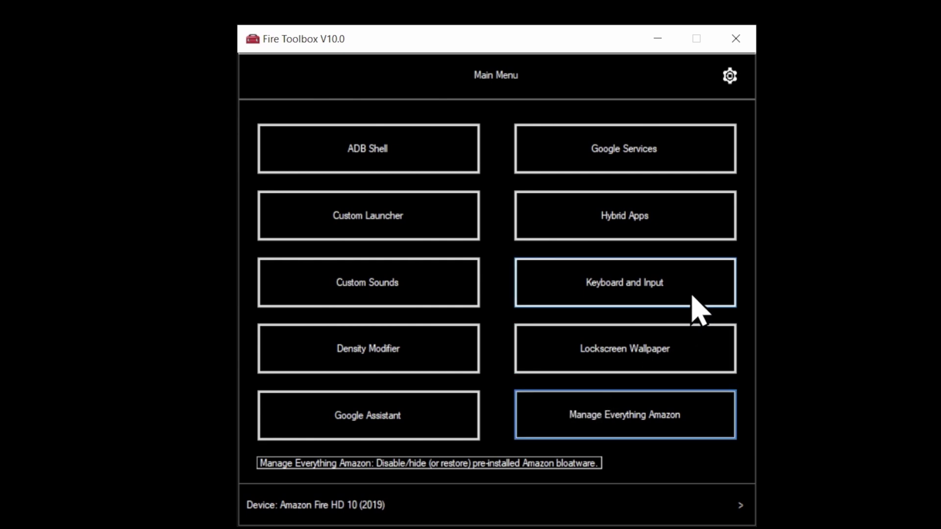
Use Keyboard and Input's Custom Keyboard tool to install Microsoft Swiftkey, confirming with Yes.
left_click(622, 292)
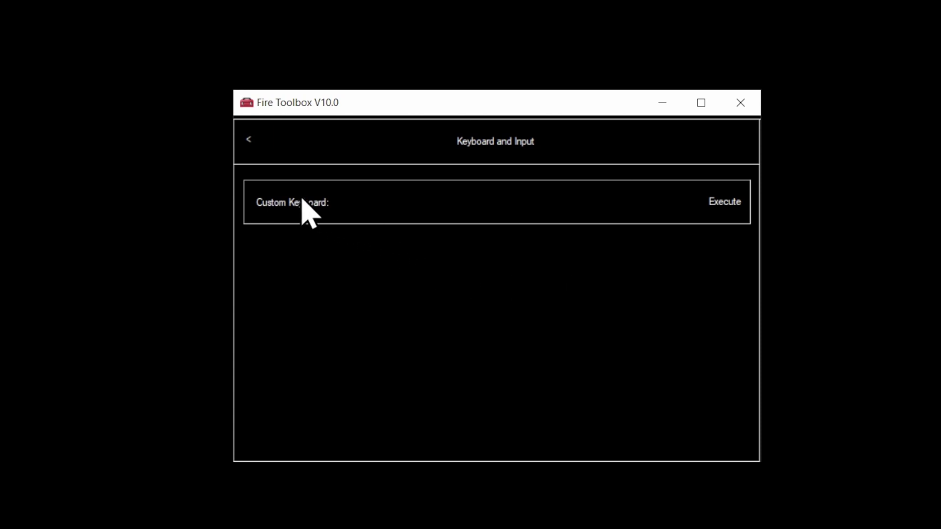
left_click(723, 202)
left_click(731, 202)
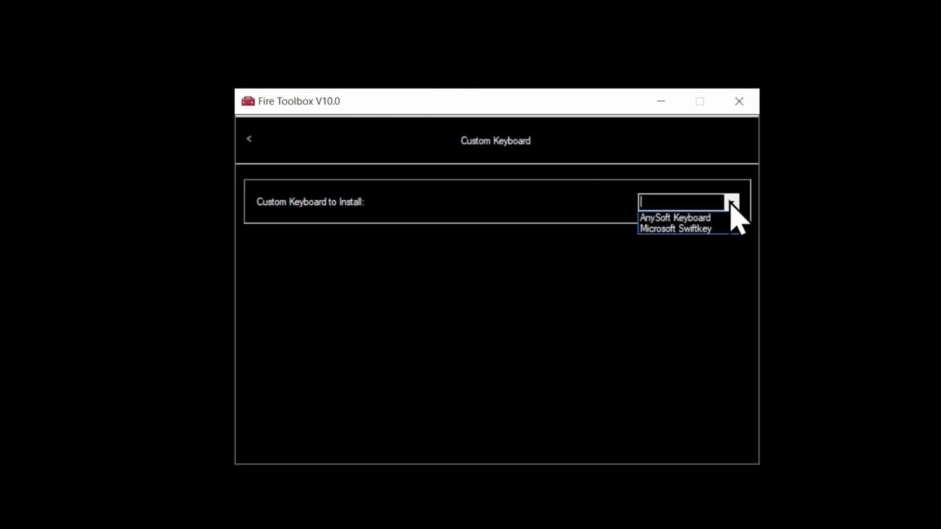
left_click(694, 233)
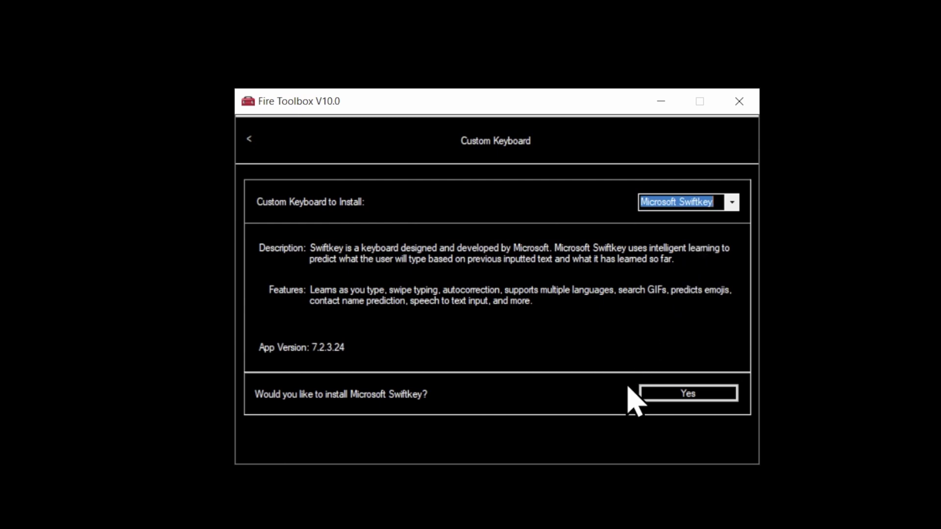
left_click(656, 396)
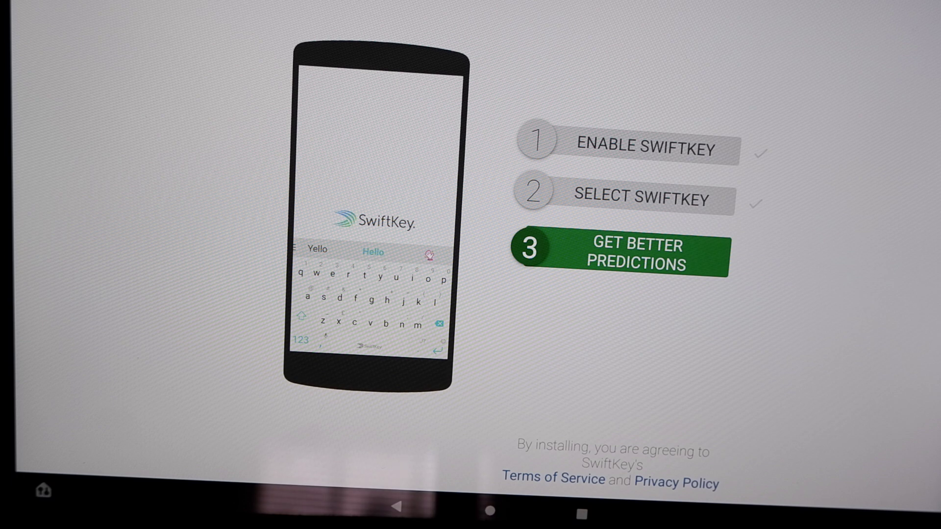
Choose GET BETTER PREDICTIONS, then skip SwiftKey sign-in with Not now.
left_click(651, 265)
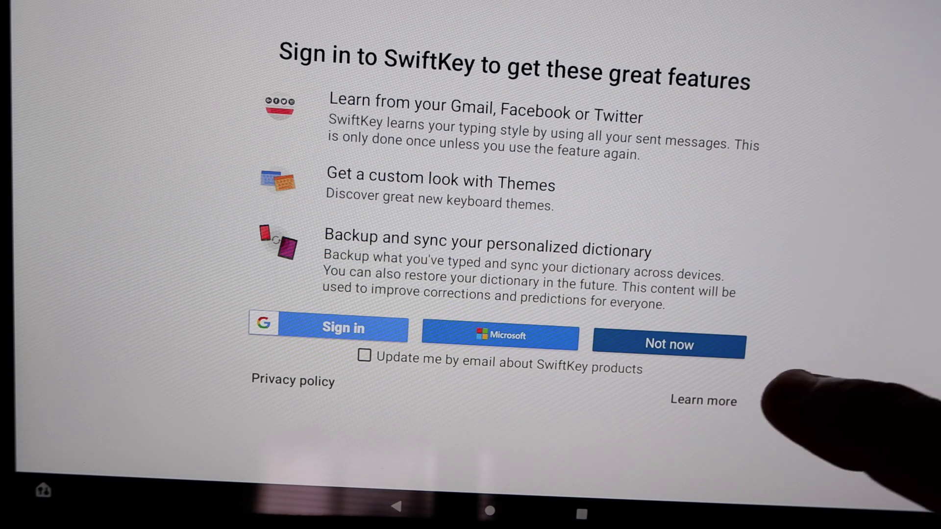
left_click(674, 344)
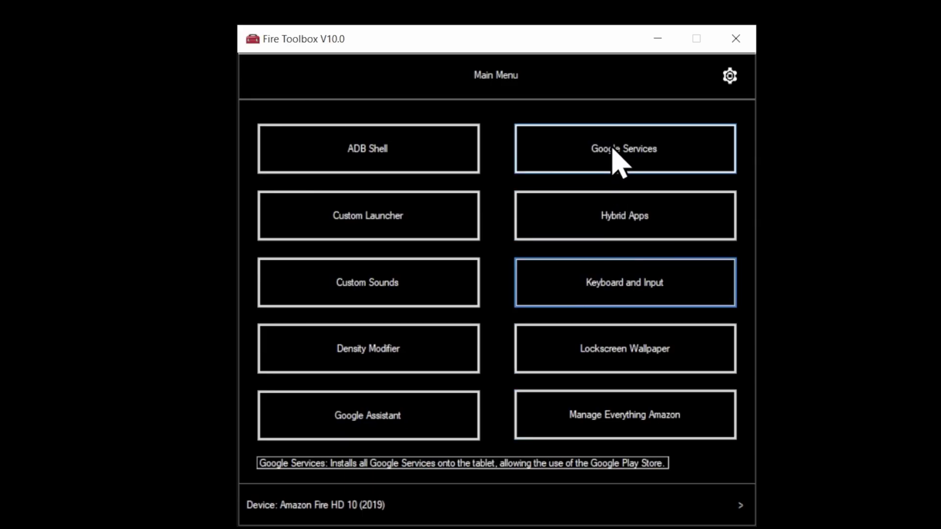
Run the Install Google Services tool and acknowledge the wait-before-signing-in notice with OK.
left_click(612, 150)
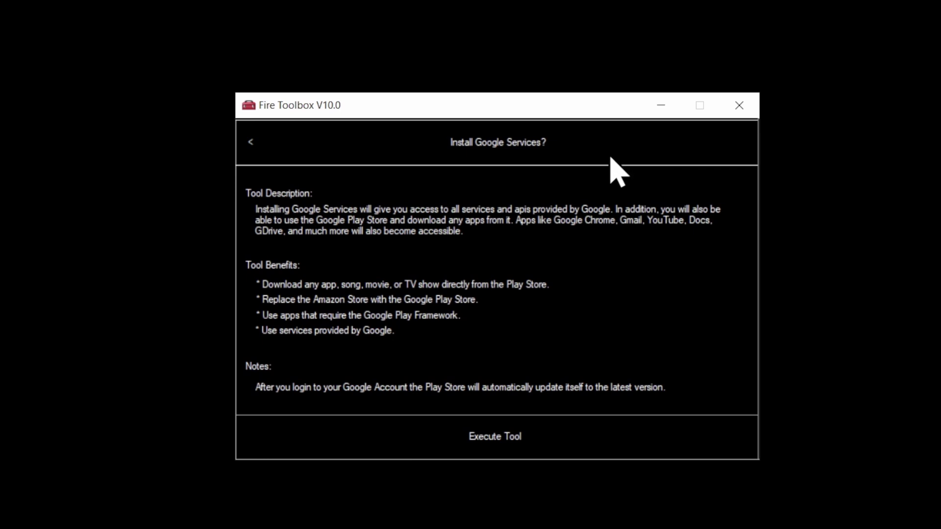
left_click(503, 435)
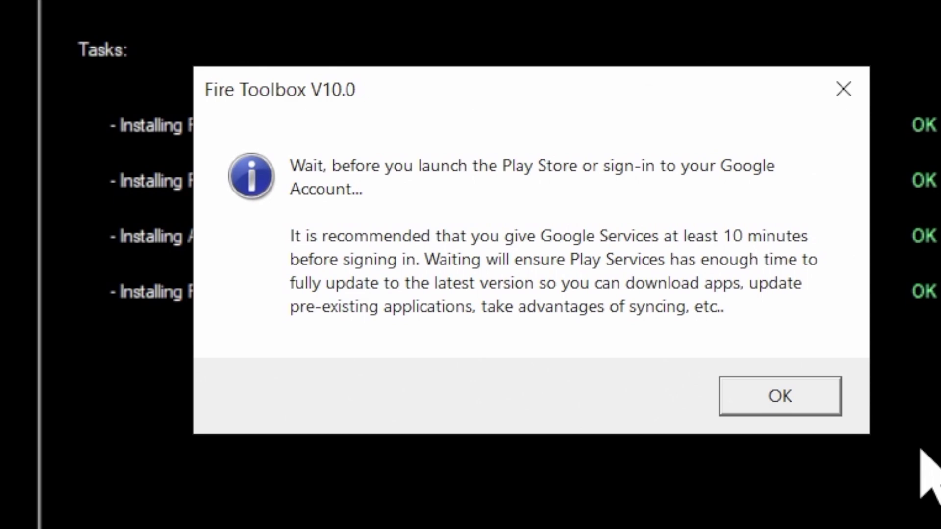
left_click(808, 399)
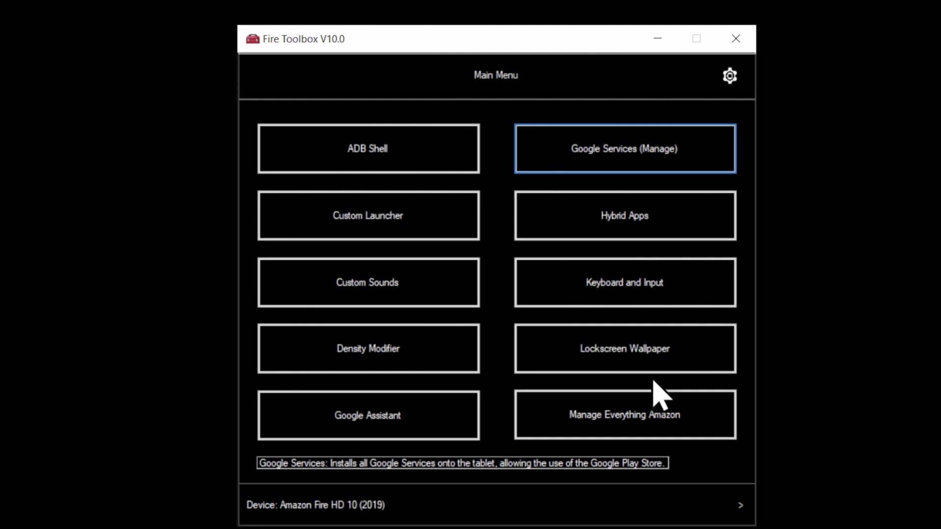
Run the Google Assistant tool to replace Alexa, starting with installing the Google app.
left_click(413, 420)
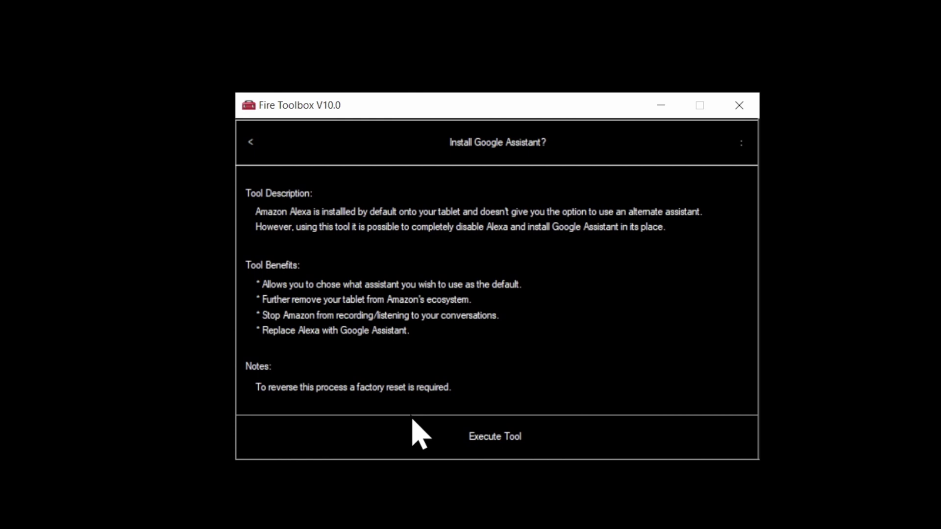
left_click(525, 447)
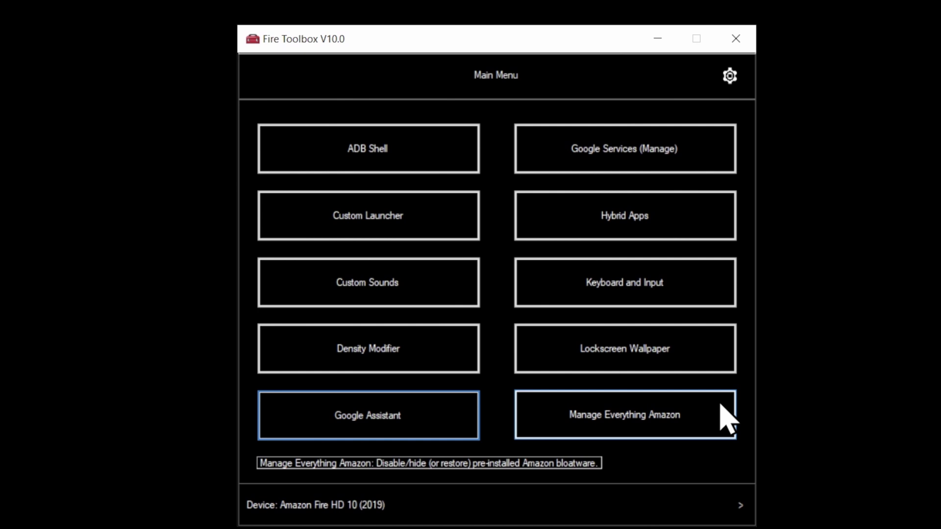
Turn off OTA Updates in Modify System Settings on the second tools page.
left_click(742, 505)
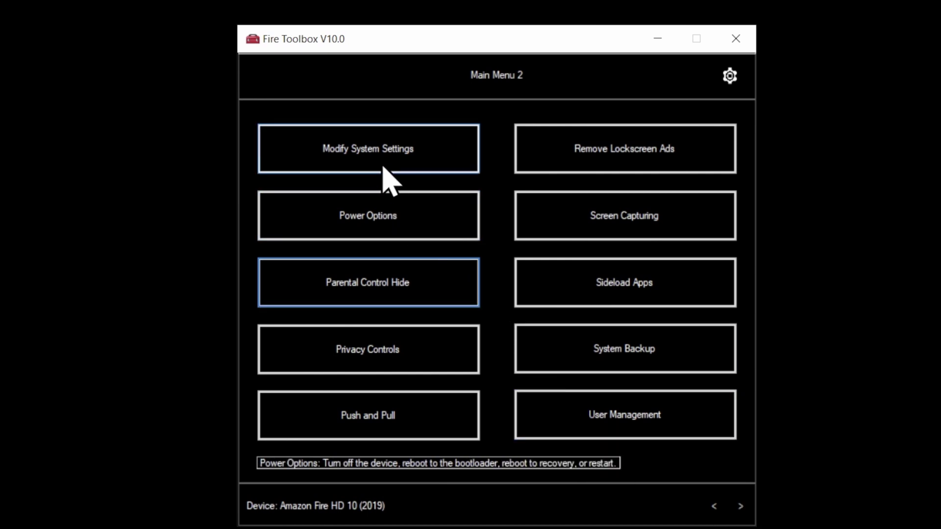
left_click(385, 147)
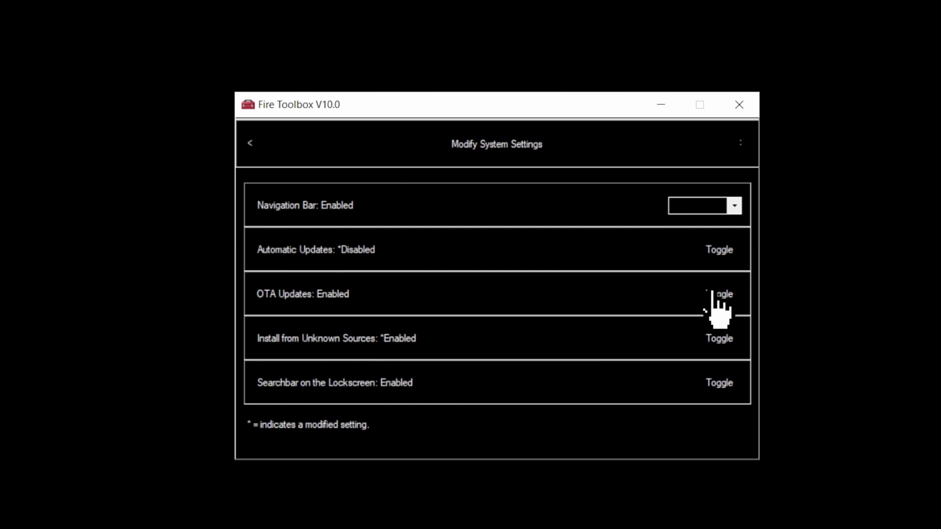
left_click(713, 294)
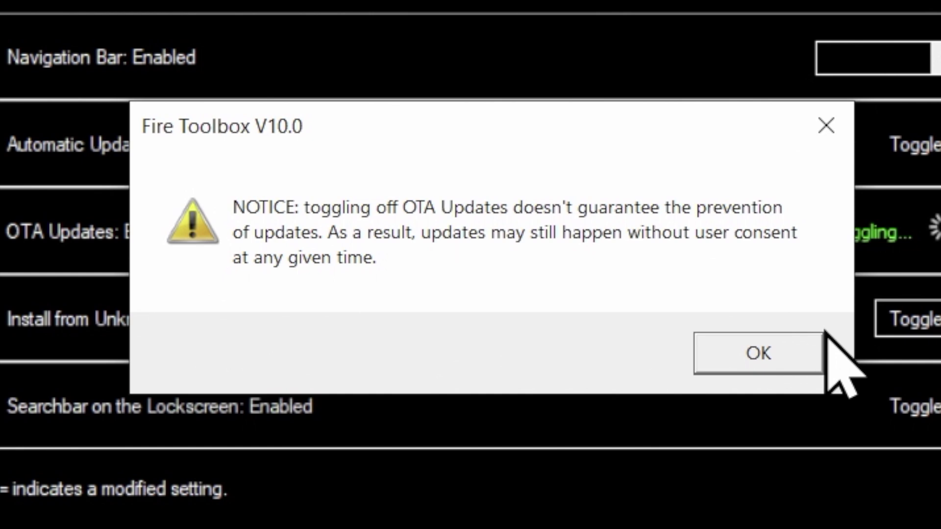
left_click(799, 366)
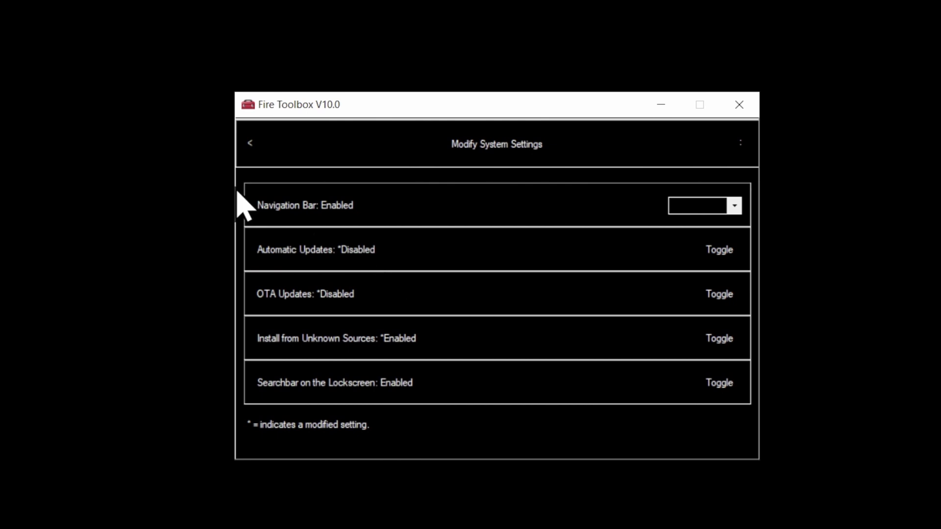
left_click(255, 143)
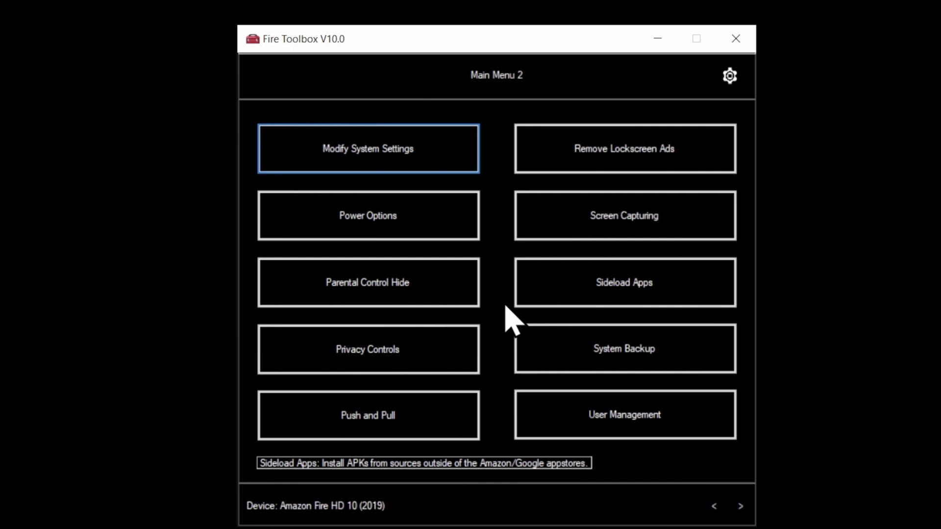
Run the Remove Lockscreen Ads tool, accepting its warning and completion message.
left_click(669, 160)
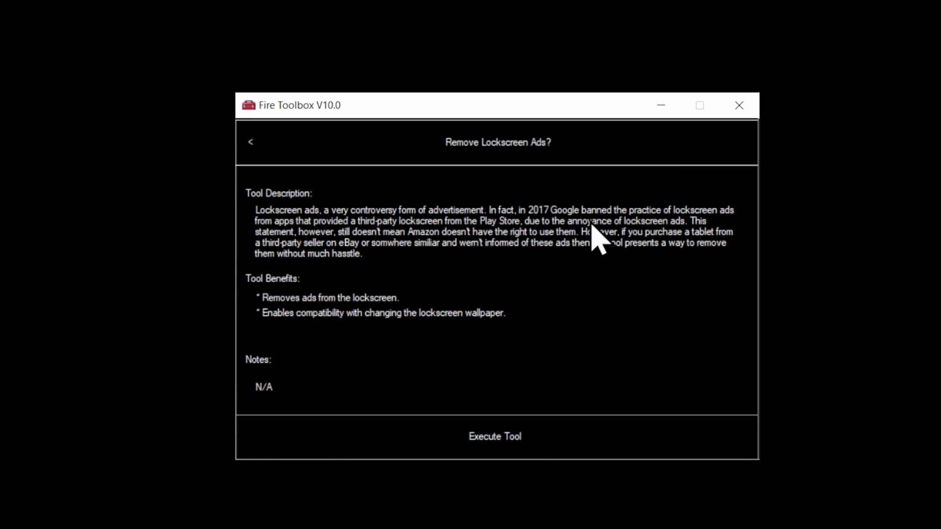
left_click(482, 443)
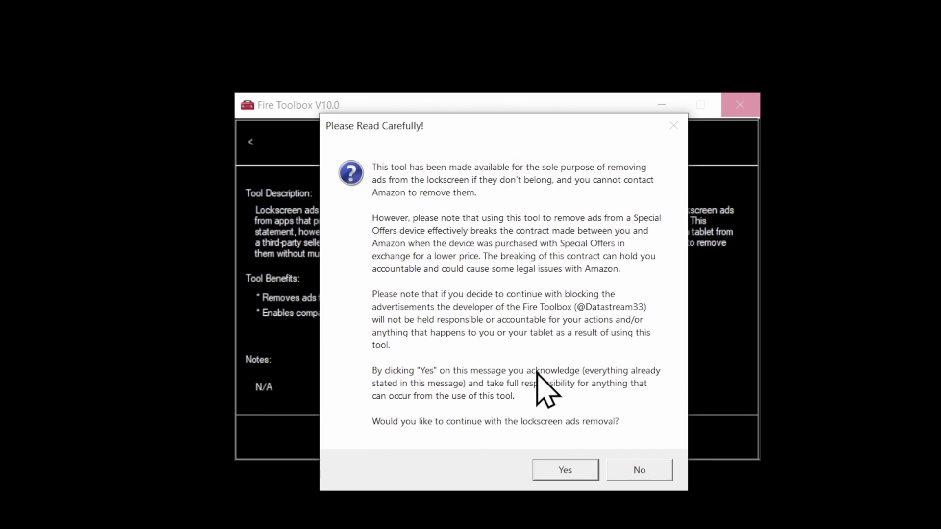
left_click(568, 469)
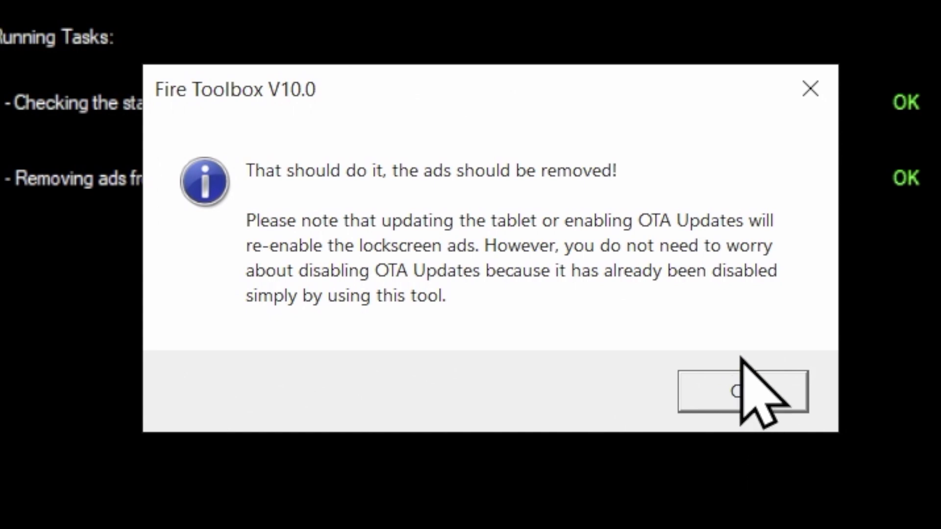
left_click(731, 388)
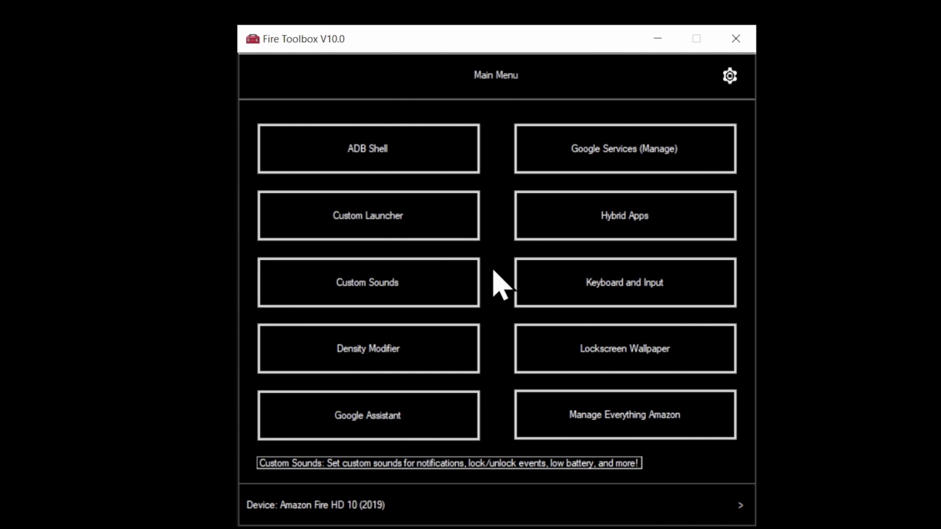
Install Nova Launcher as the custom launcher with Disable Fire Launcher kept selected.
left_click(387, 218)
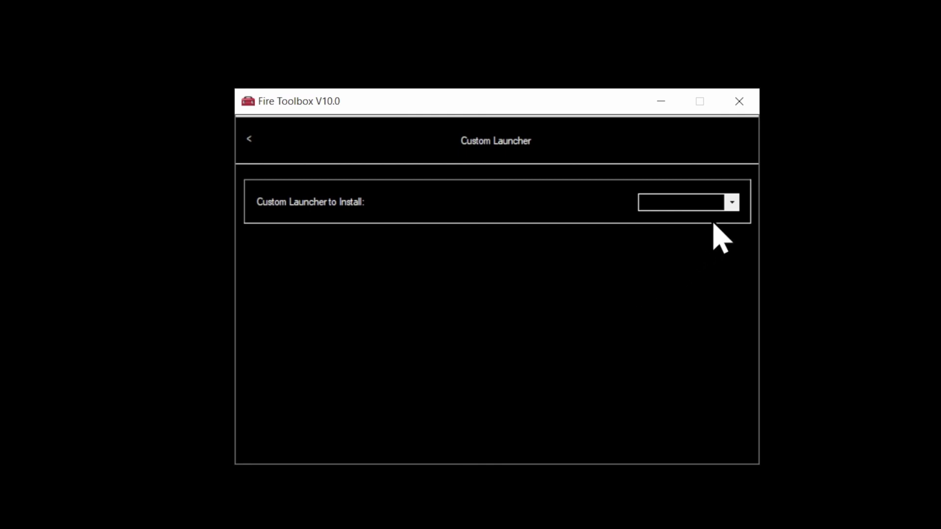
left_click(731, 203)
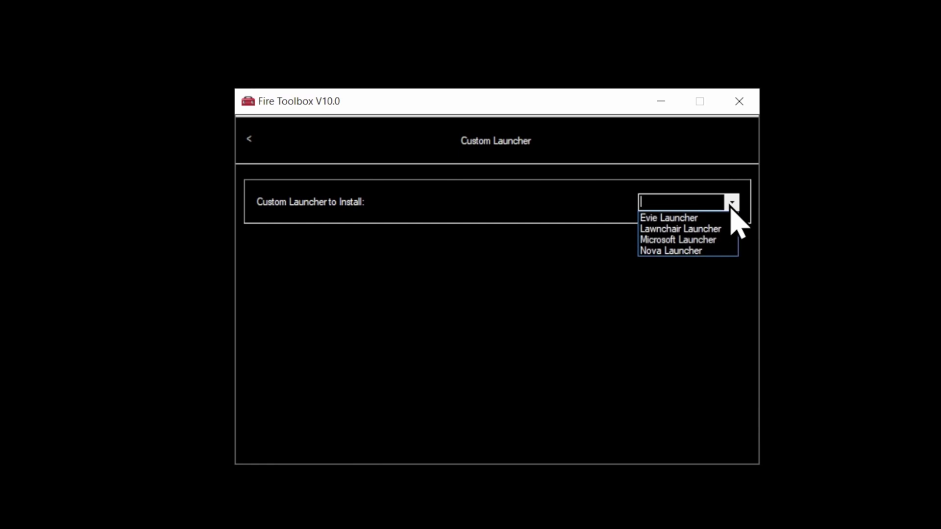
left_click(682, 250)
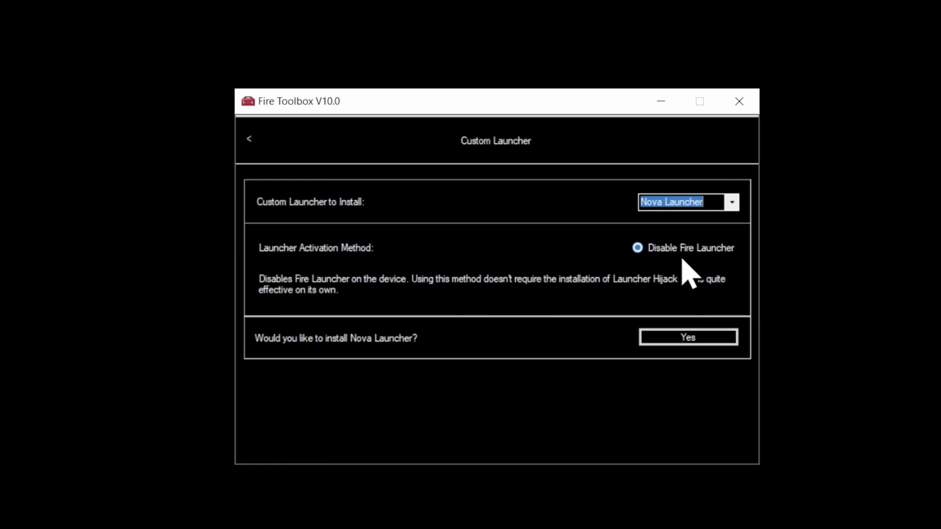
left_click(687, 338)
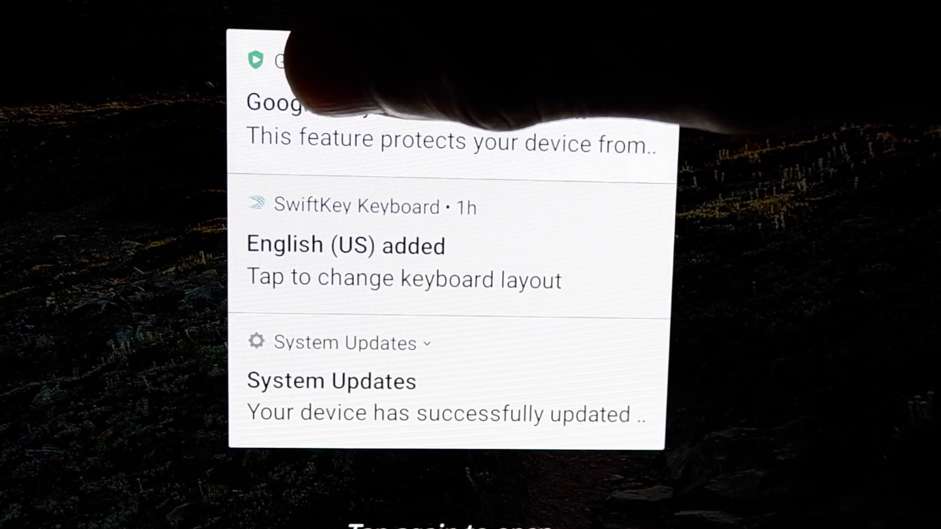
View the Play Protect notice, choose NOT NOW for SwiftKey data sharing, then unlock to the home screen.
left_click(343, 84)
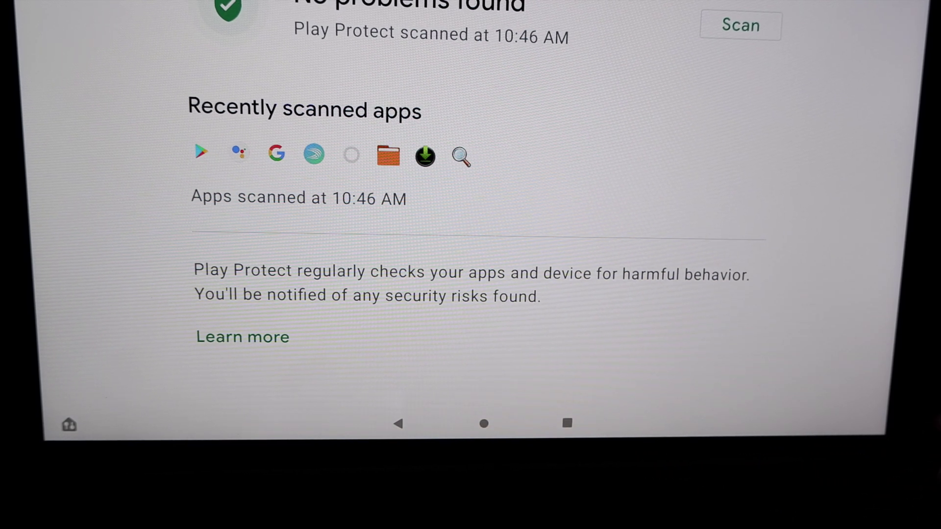
left_click(483, 424)
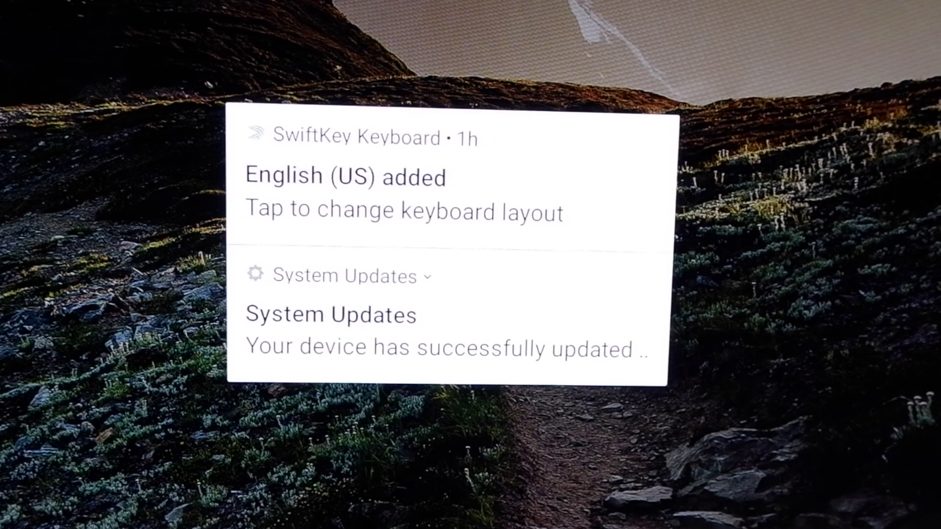
left_click(406, 147)
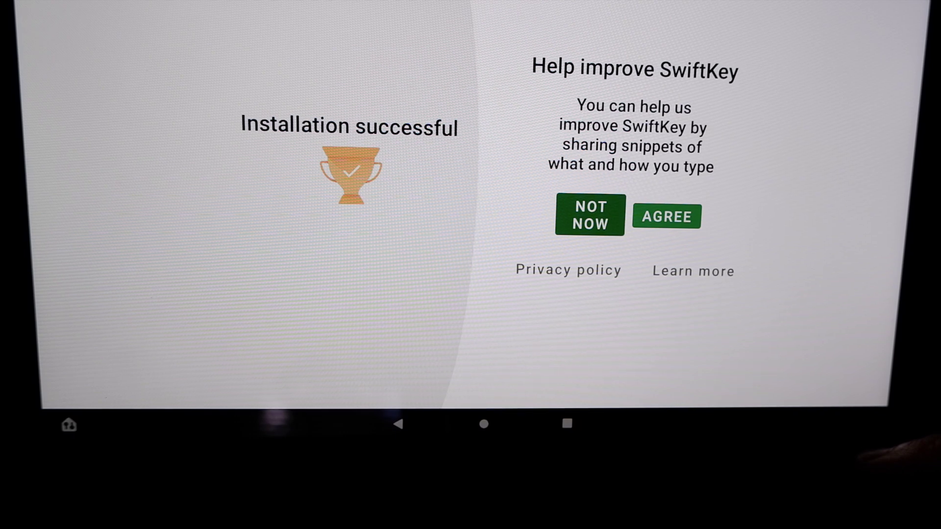
left_click(571, 211)
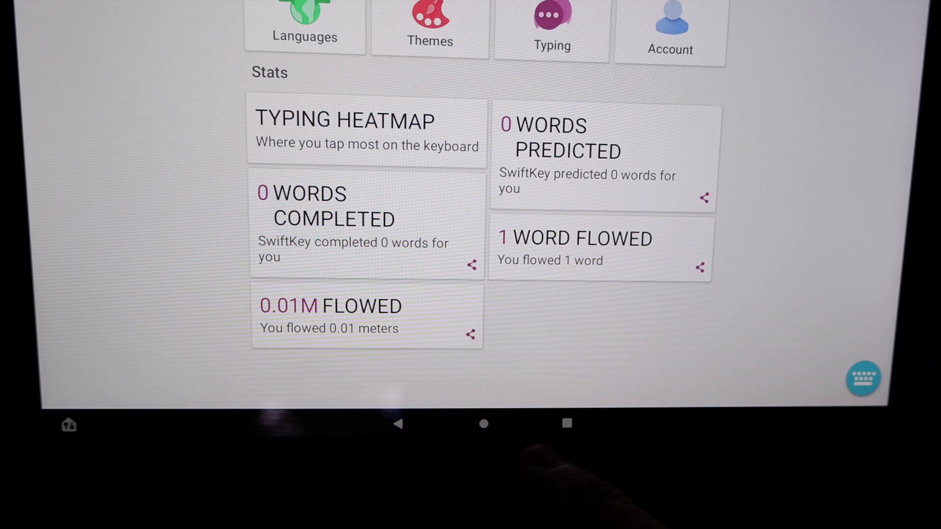
left_click(483, 423)
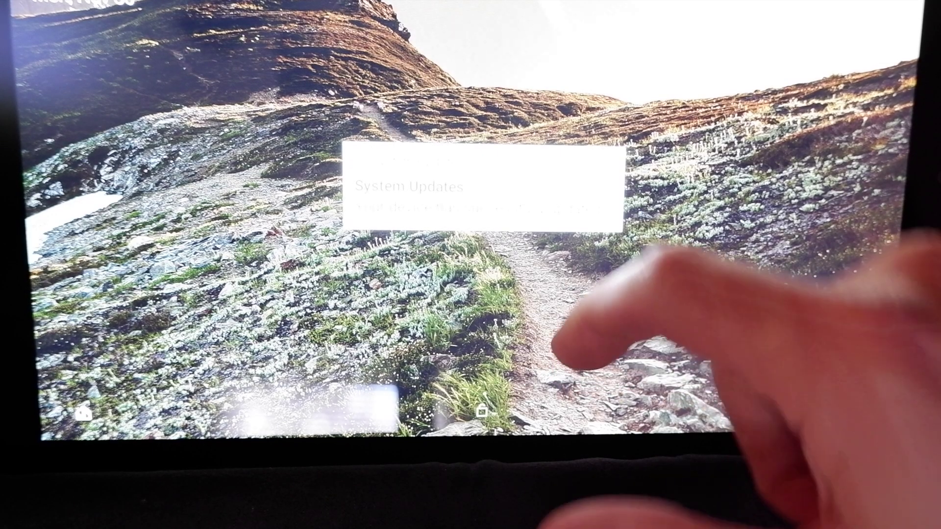
left_click_drag(609, 314, 609, 147)
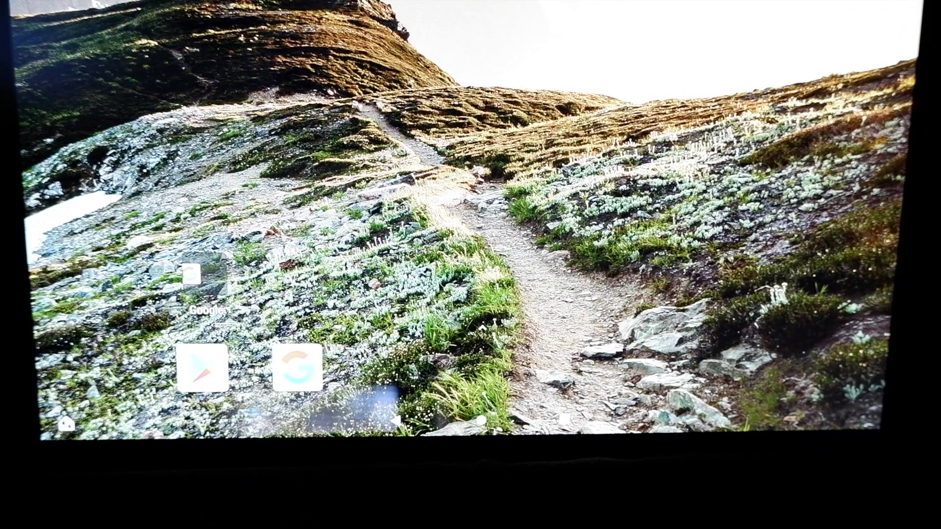